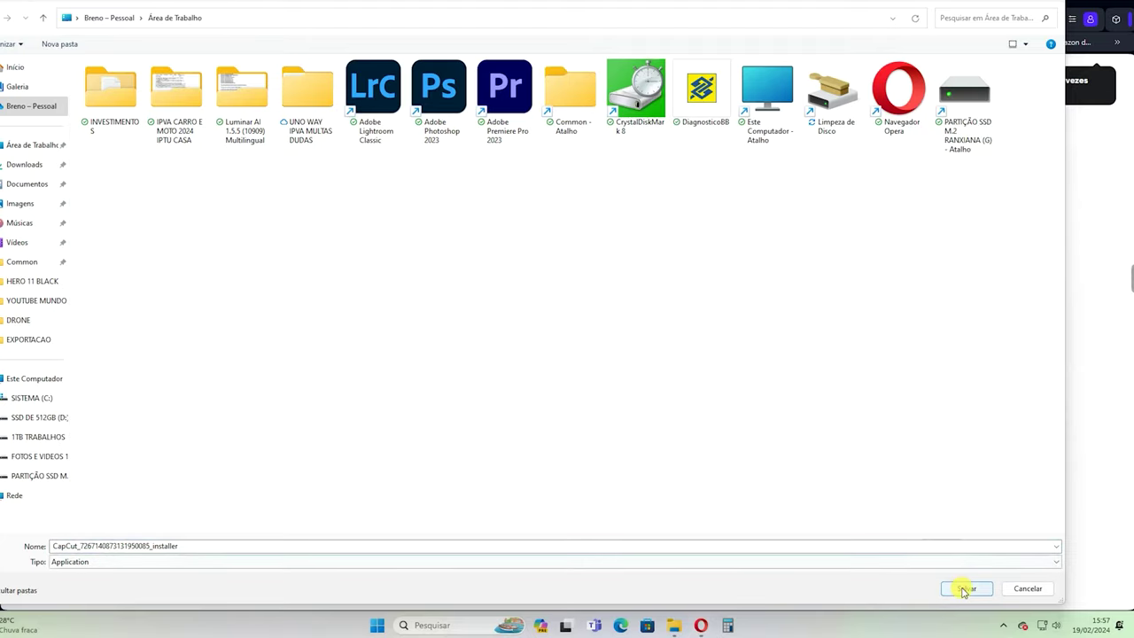
# Save the CapCut installer to the desktop folder, run it, and close the folder window while it installs.
pyautogui.click(967, 588)
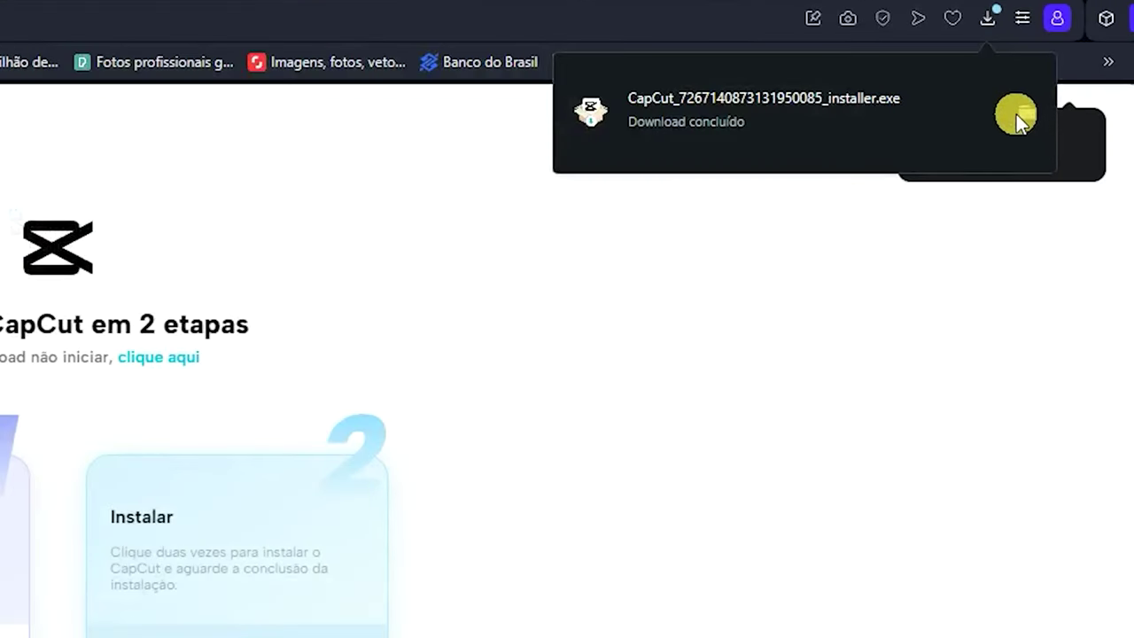
pyautogui.click(1025, 112)
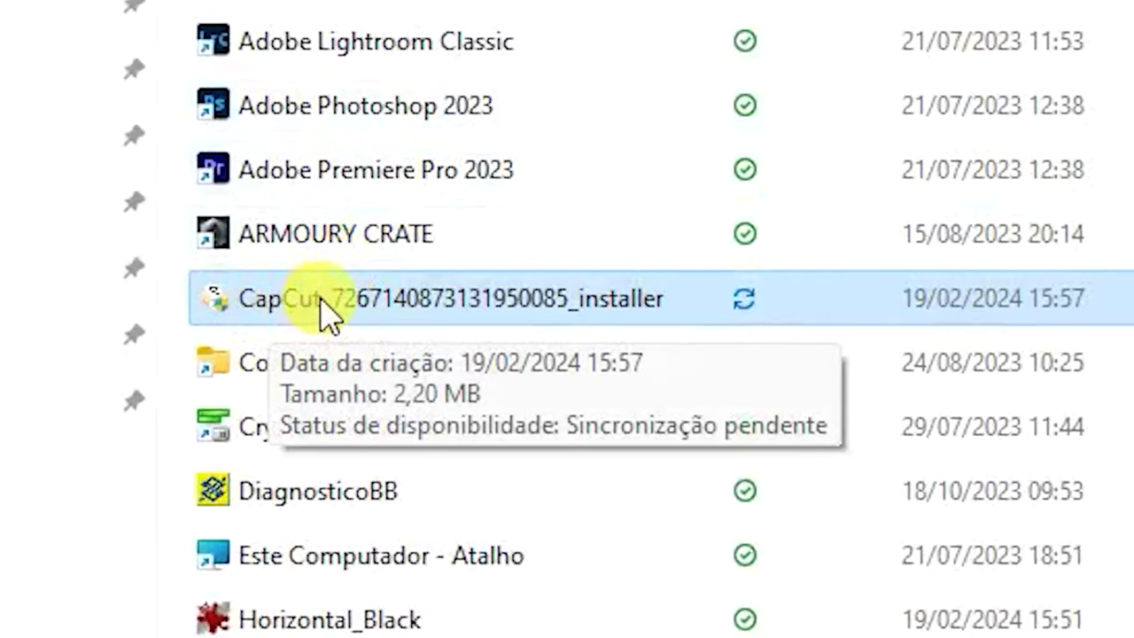
pyautogui.doubleClick(232, 307)
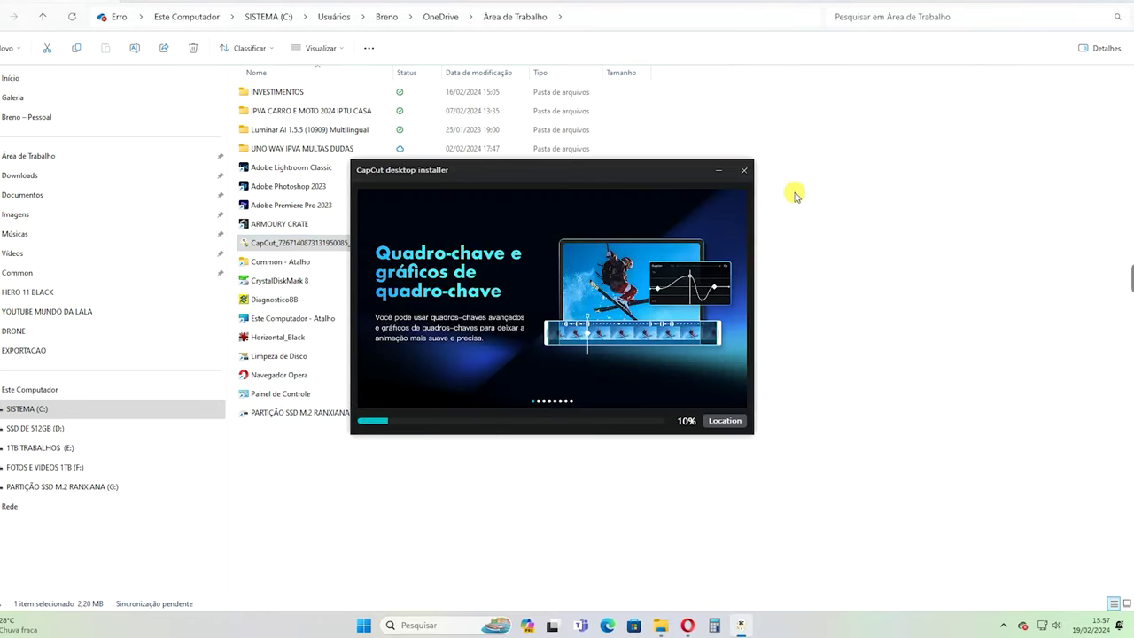
pyautogui.click(1073, 2)
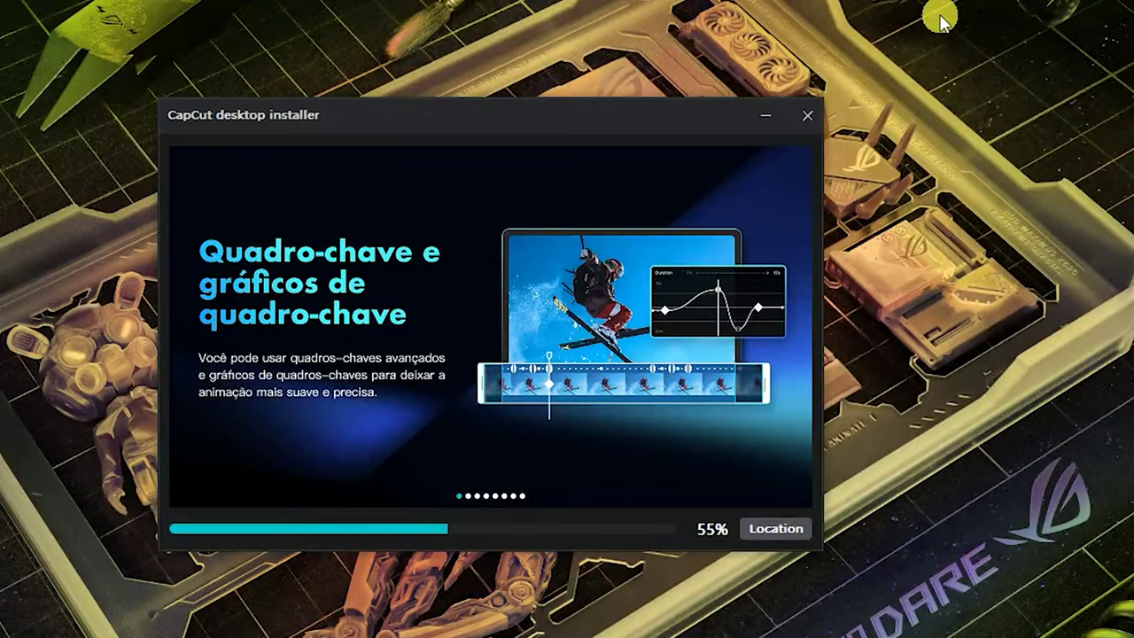
pyautogui.moveTo(460, 113); pyautogui.dragTo(511, 82)
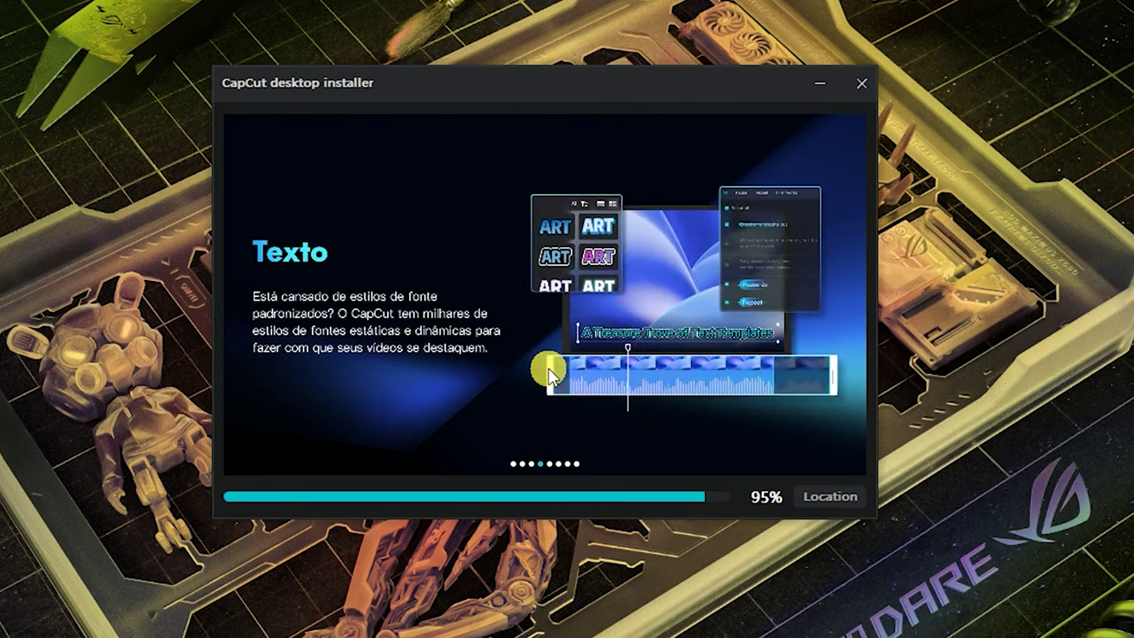
pyautogui.moveTo(544, 91); pyautogui.dragTo(525, 149)
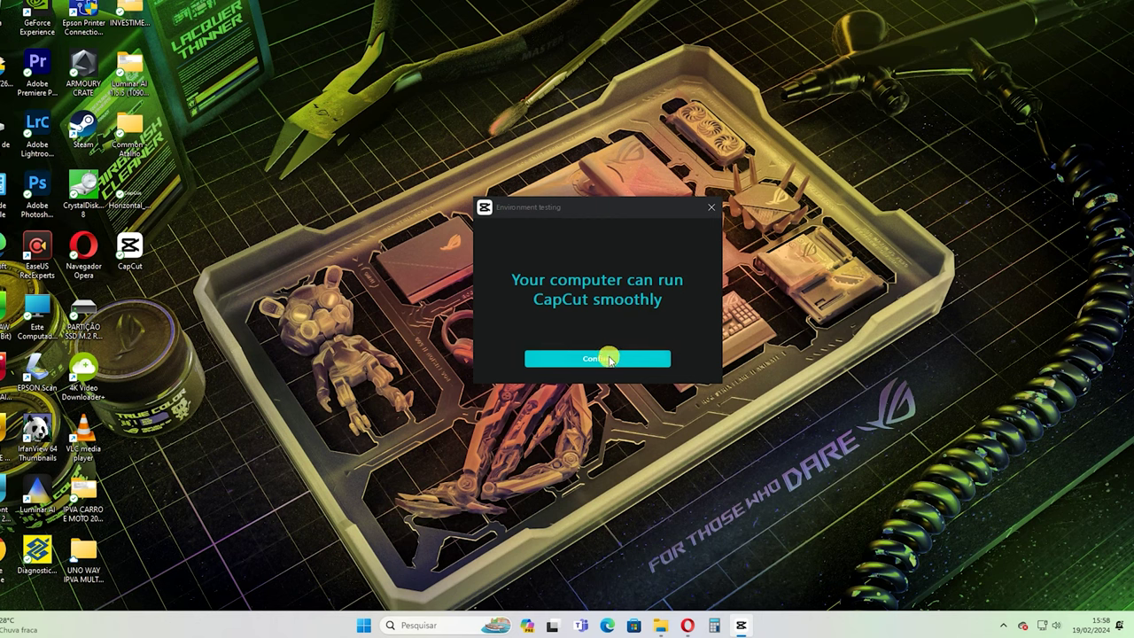
# Continue past the environment test, accept the terms of service and privacy policy, and maximize the CapCut window.
pyautogui.click(608, 358)
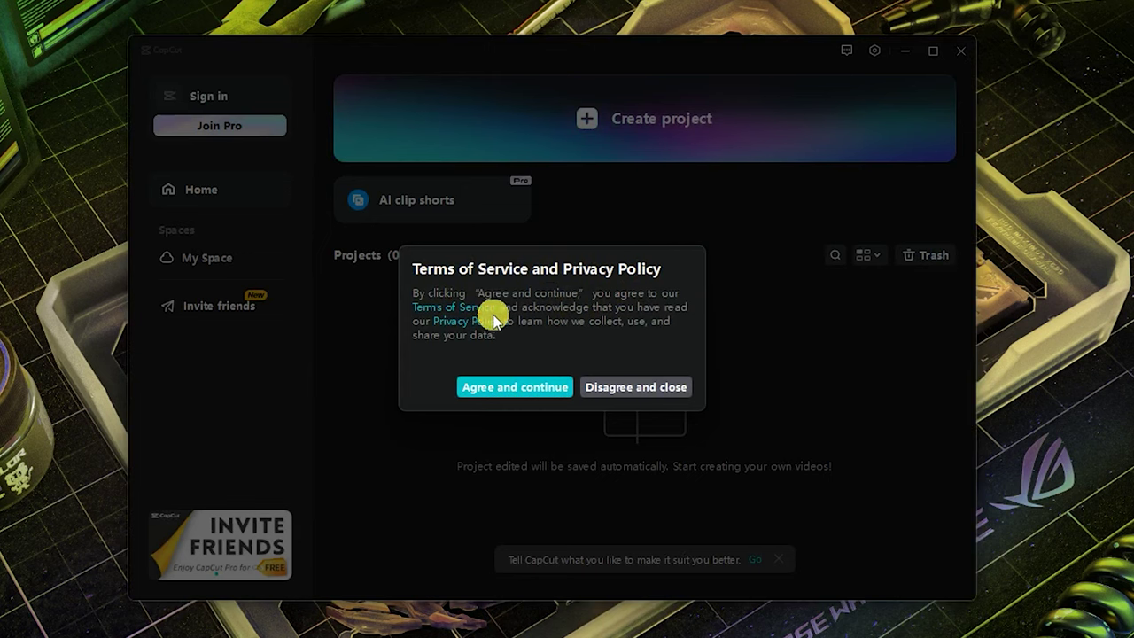
pyautogui.click(505, 388)
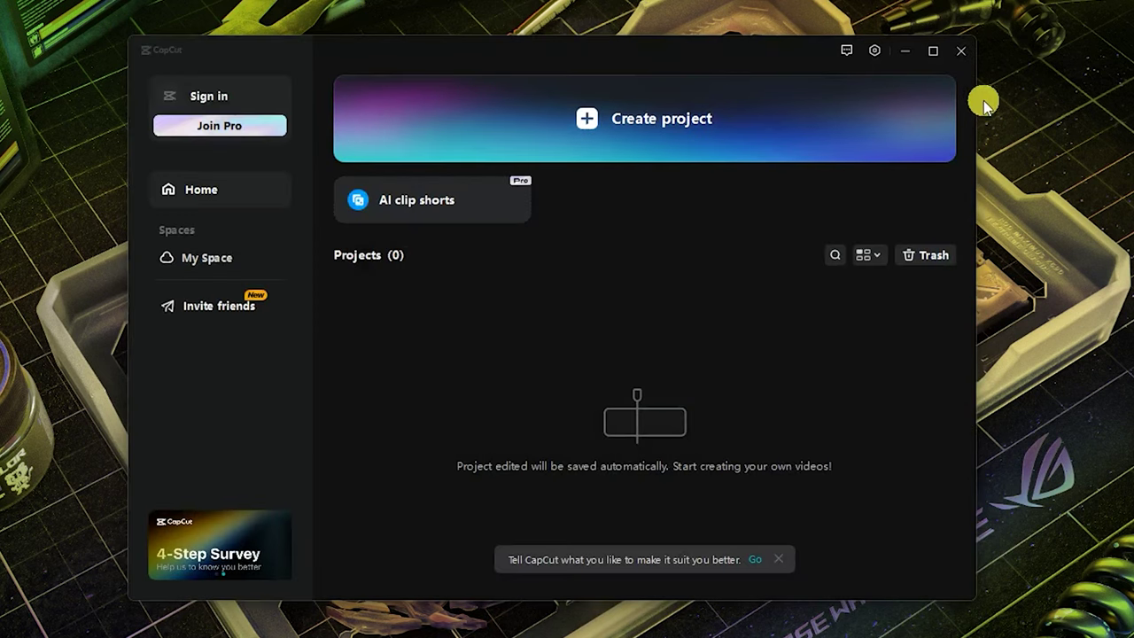
pyautogui.click(938, 53)
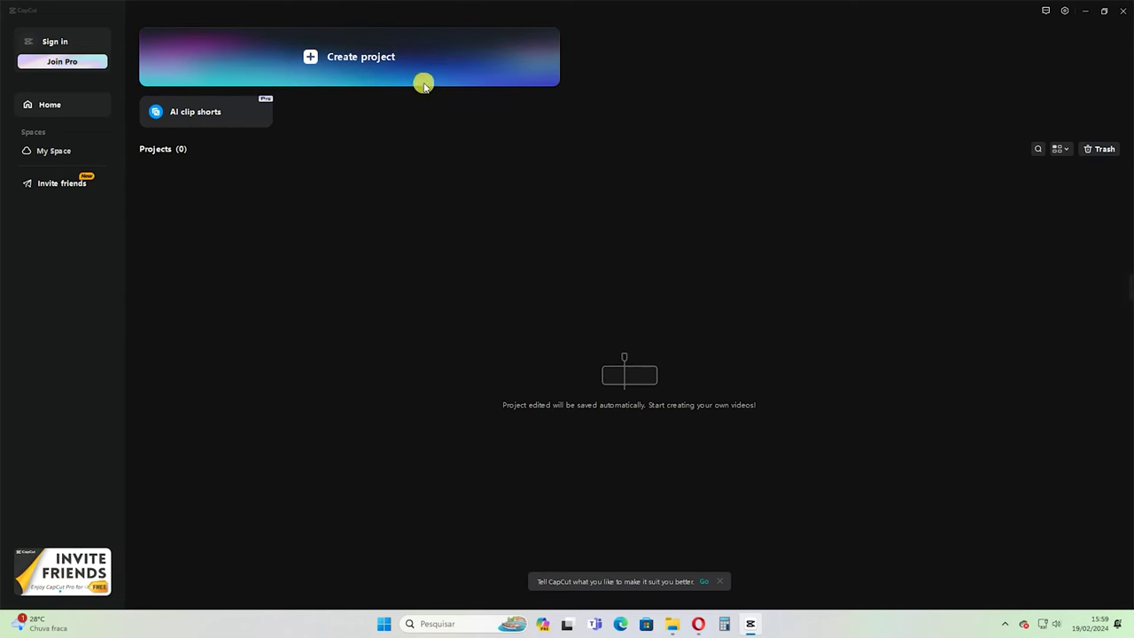
# Create a new project and import the videos IMG_6529, IMG_6537, IMG_6546 and IMG_6557 from the DRONE folder.
pyautogui.click(304, 58)
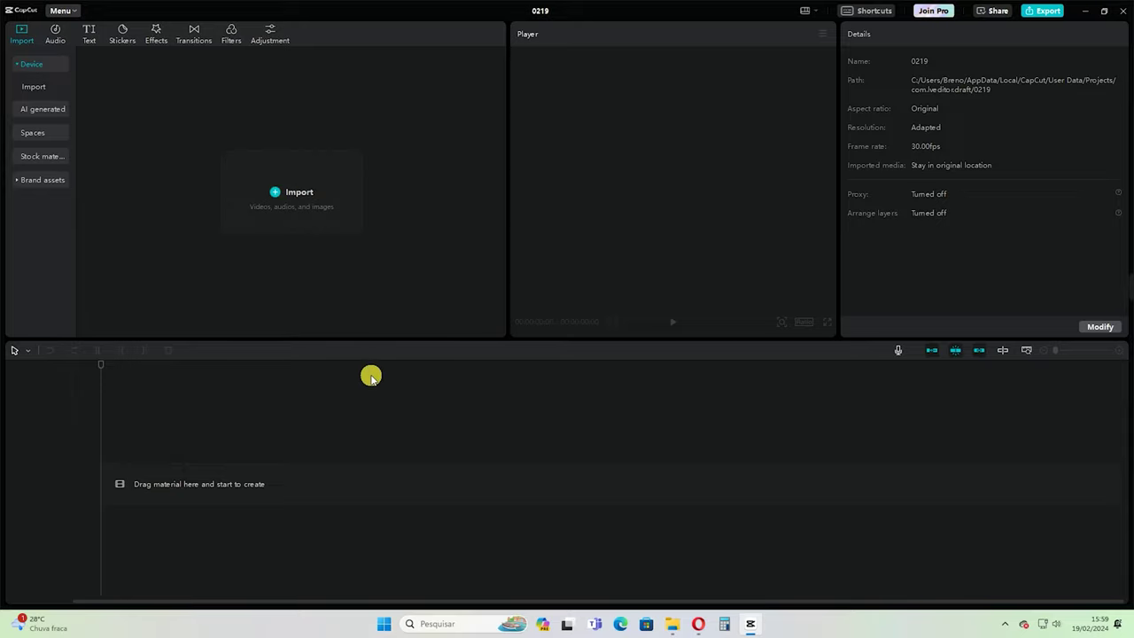
pyautogui.click(285, 191)
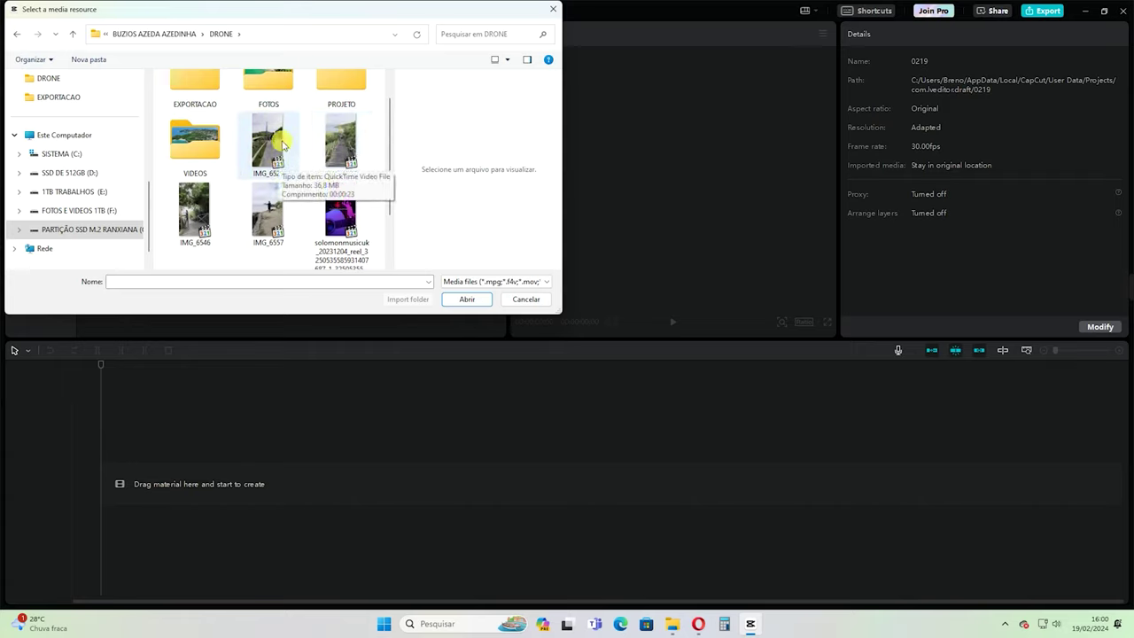
pyautogui.click(273, 147)
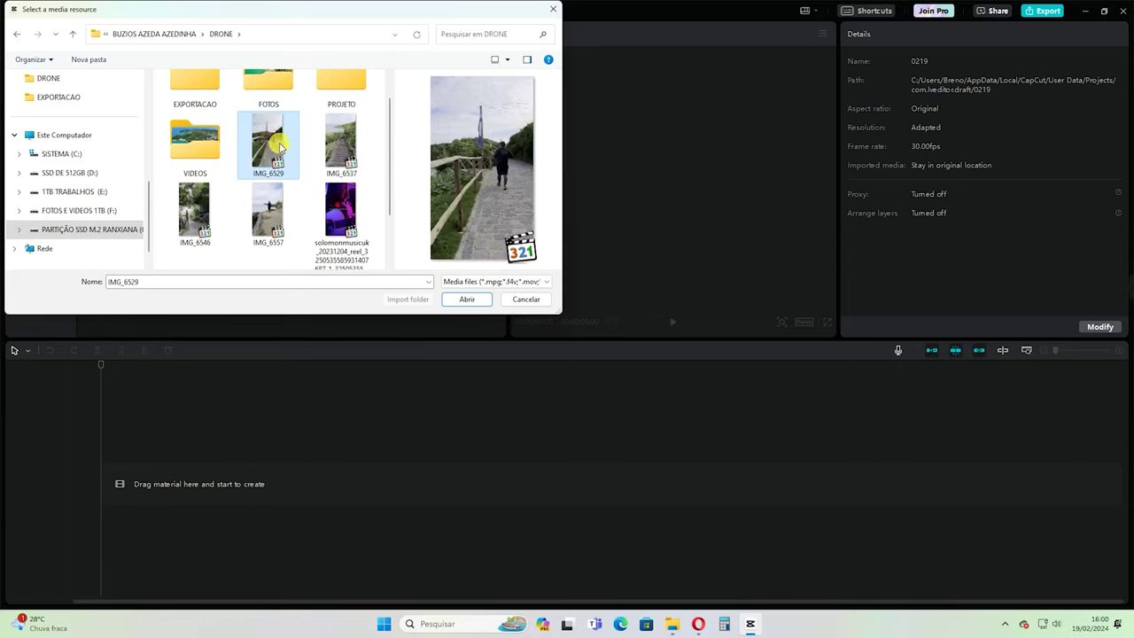
pyautogui.keyDown('ctrl'); pyautogui.click(339, 142); pyautogui.keyUp('ctrl')
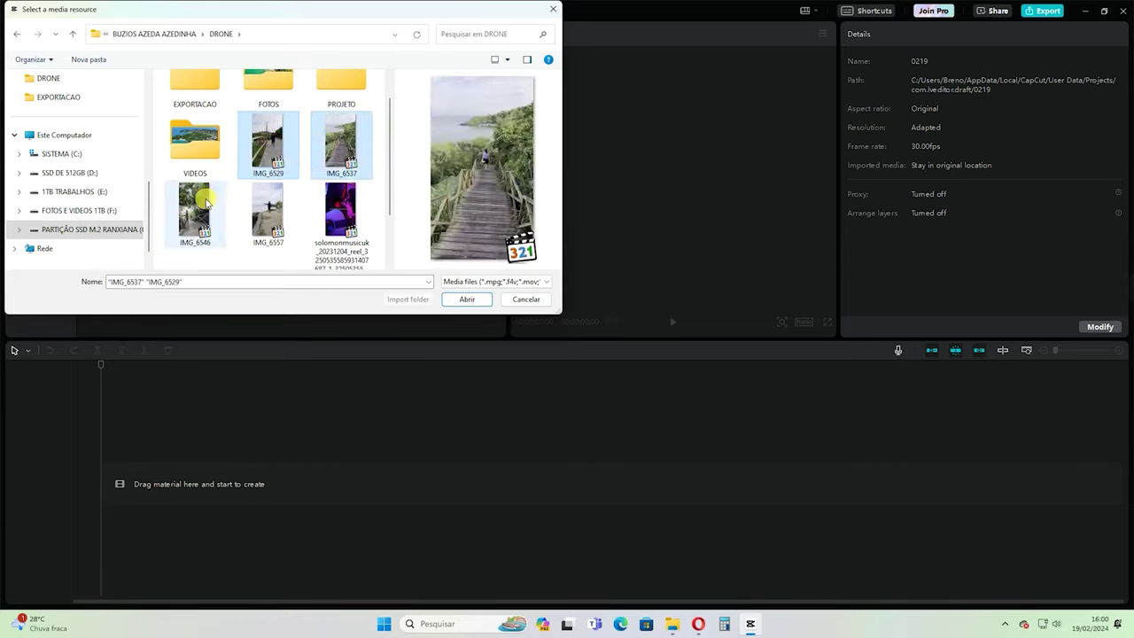
pyautogui.keyDown('ctrl'); pyautogui.click(268, 213); pyautogui.keyUp('ctrl')
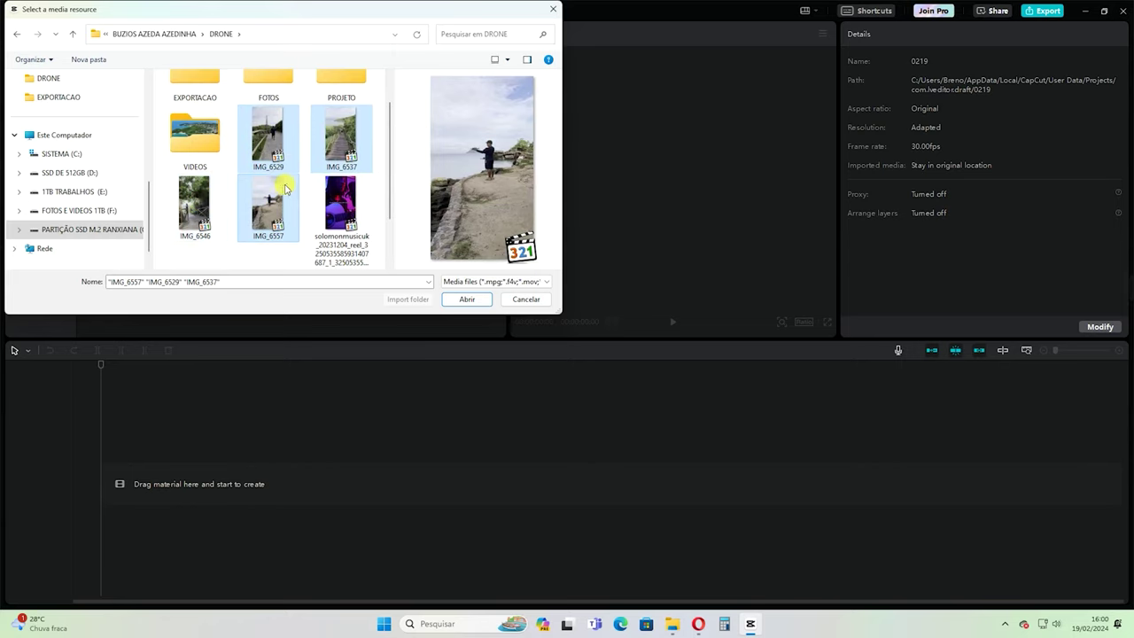
pyautogui.keyDown('ctrl'); pyautogui.click(213, 202); pyautogui.keyUp('ctrl')
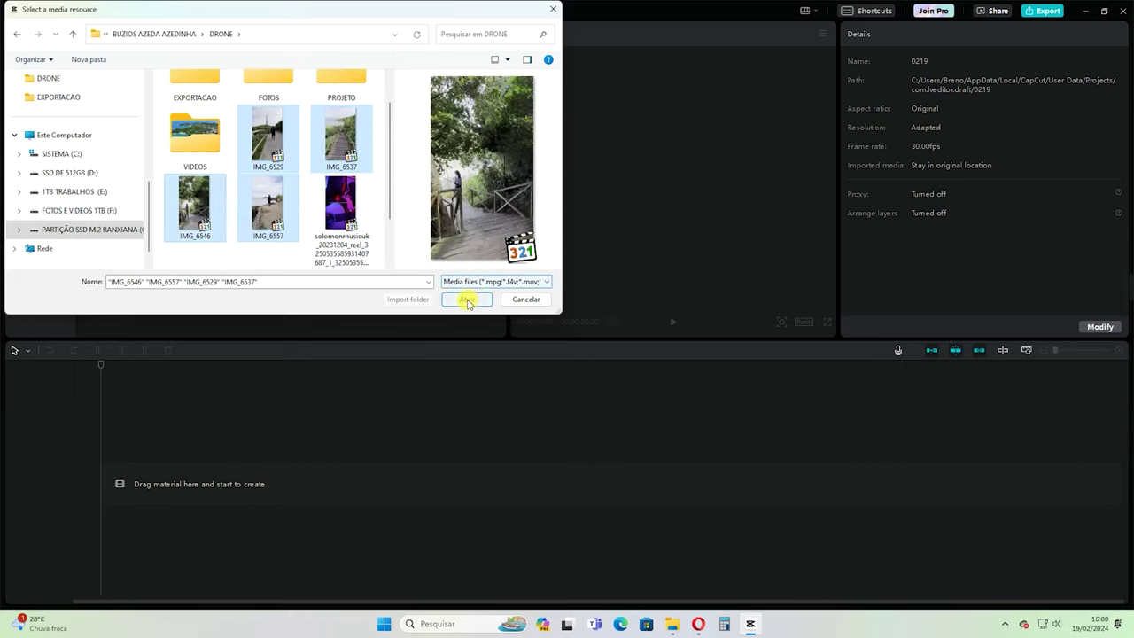
pyautogui.click(466, 299)
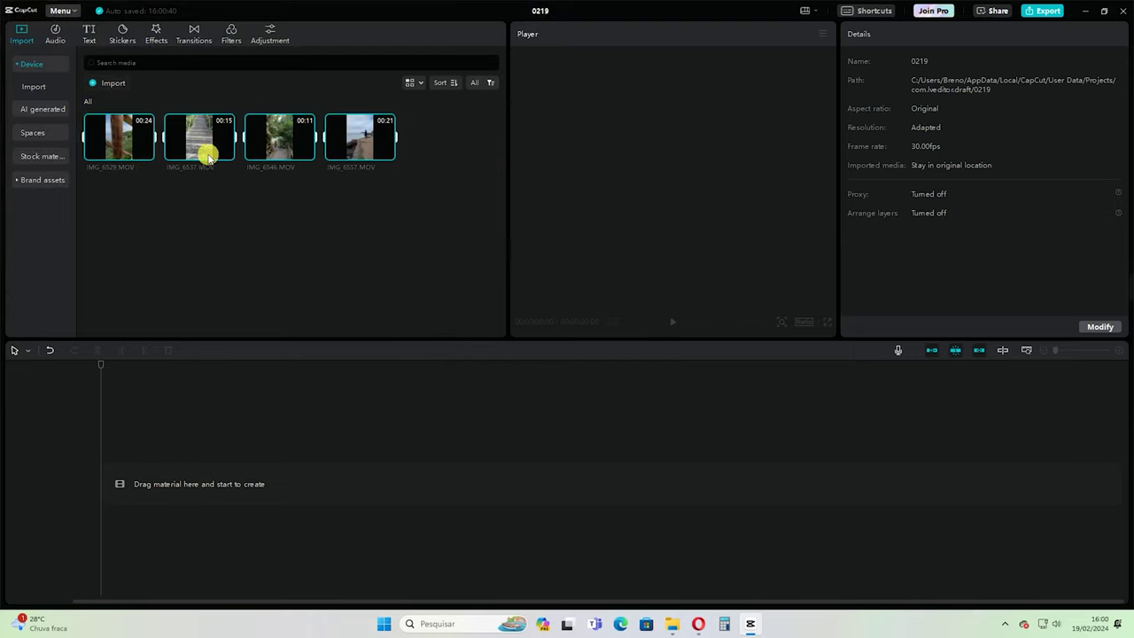
# Preview the IMG_6529.MOV clip, add it to the timeline, and return the playhead to the start.
pyautogui.click(118, 142)
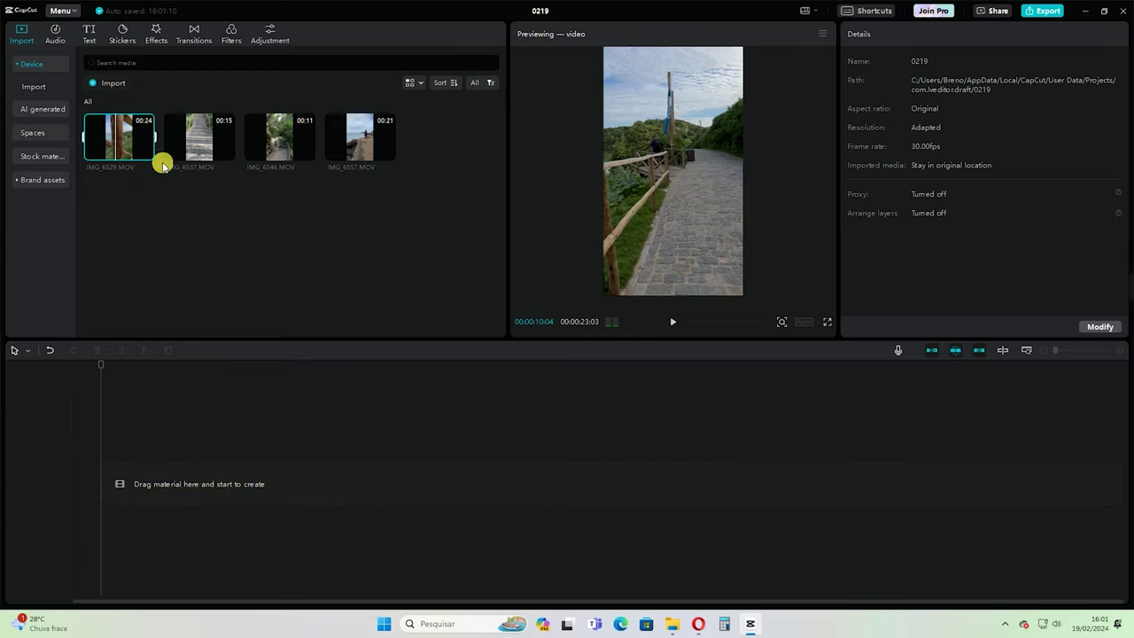
pyautogui.moveTo(119, 137); pyautogui.dragTo(152, 538)
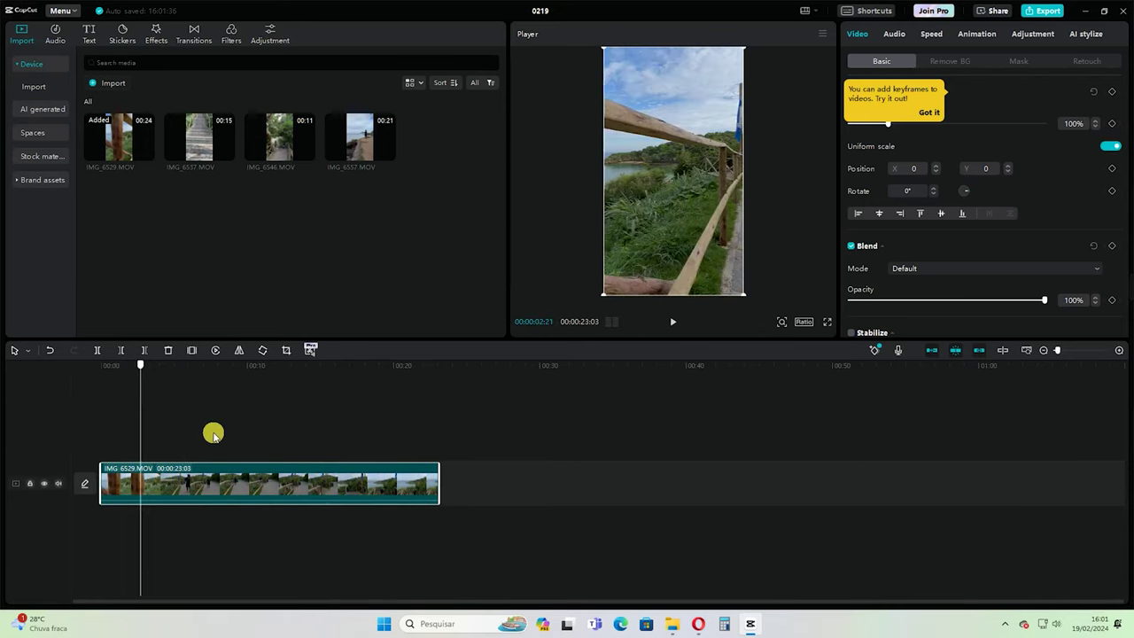
pyautogui.click(97, 431)
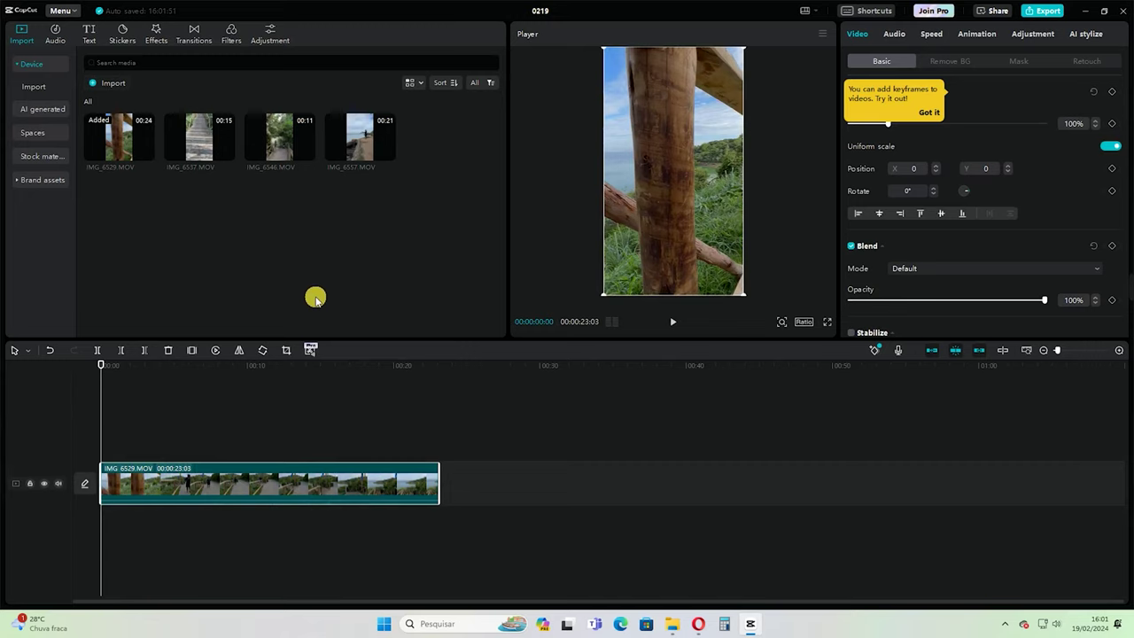
pyautogui.moveTo(101, 364); pyautogui.dragTo(92, 392)
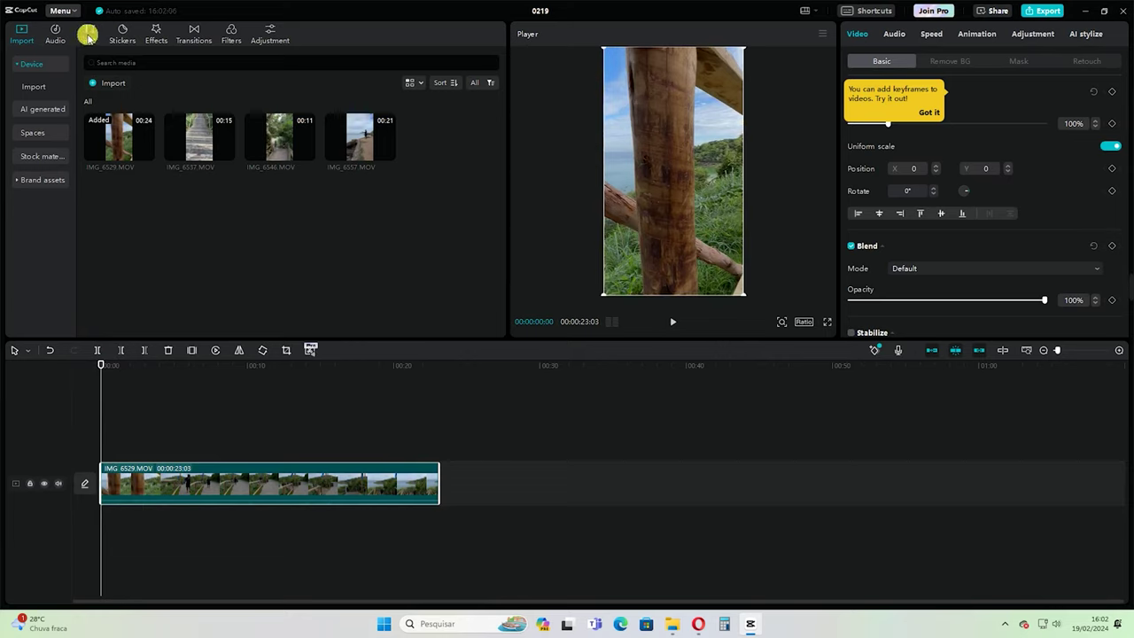
pyautogui.moveTo(101, 364); pyautogui.dragTo(92, 392)
# Preview the song "Just the Two of Us (Cover)" in the music library and add it to the timeline.
pyautogui.click(55, 34)
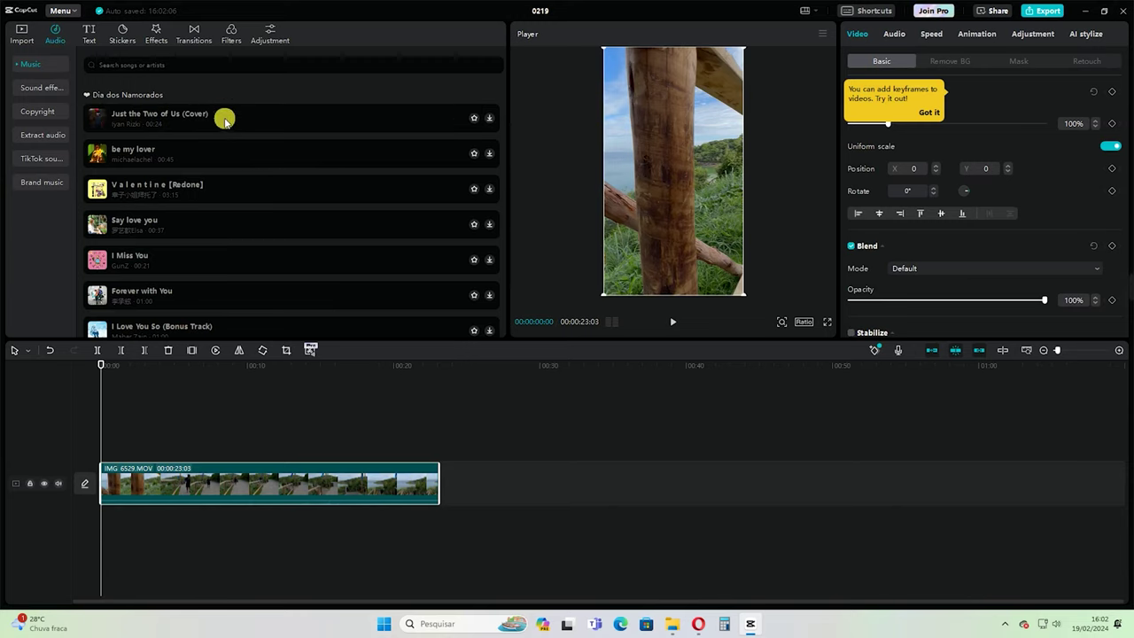
pyautogui.click(99, 122)
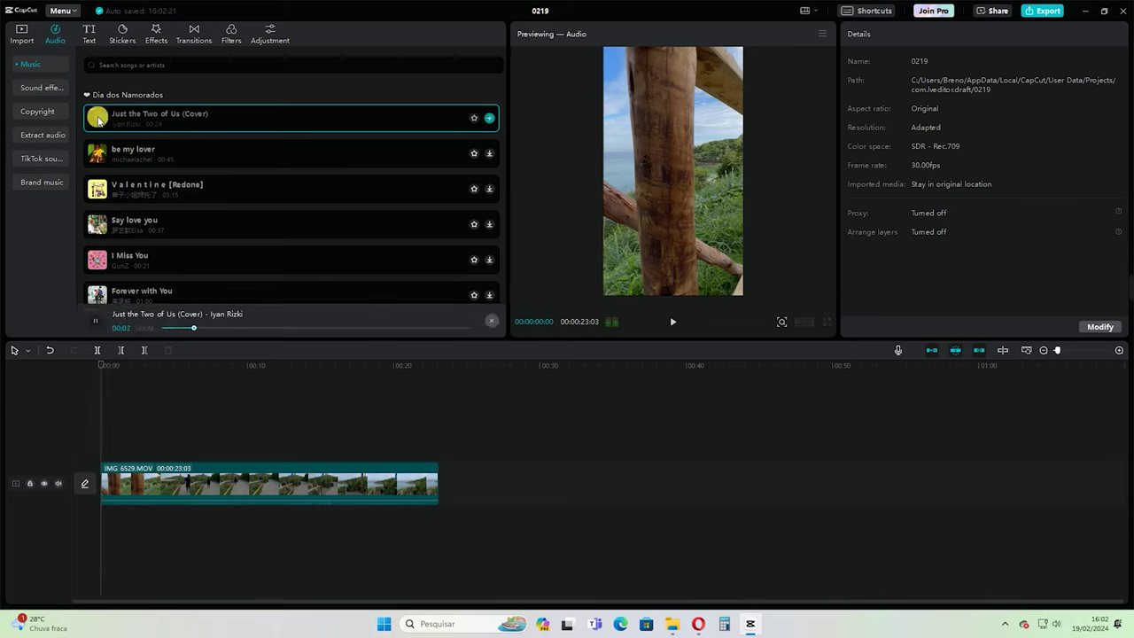
pyautogui.click(97, 119)
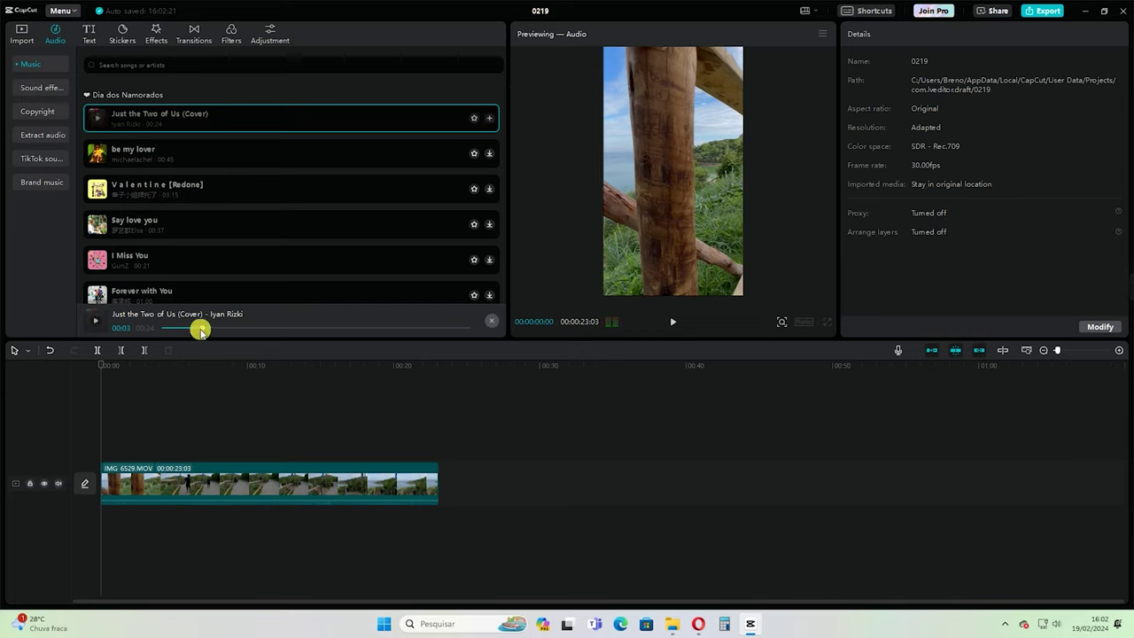
pyautogui.scroll(-3, 146, 202)
pyautogui.scroll(4, 146, 202)
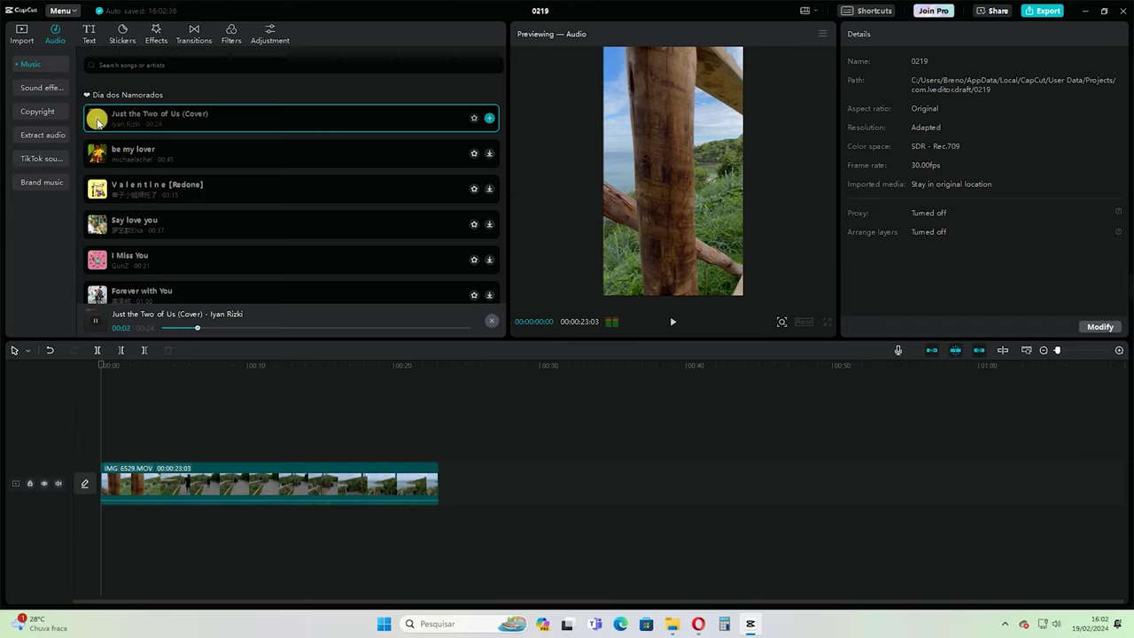
pyautogui.click(489, 118)
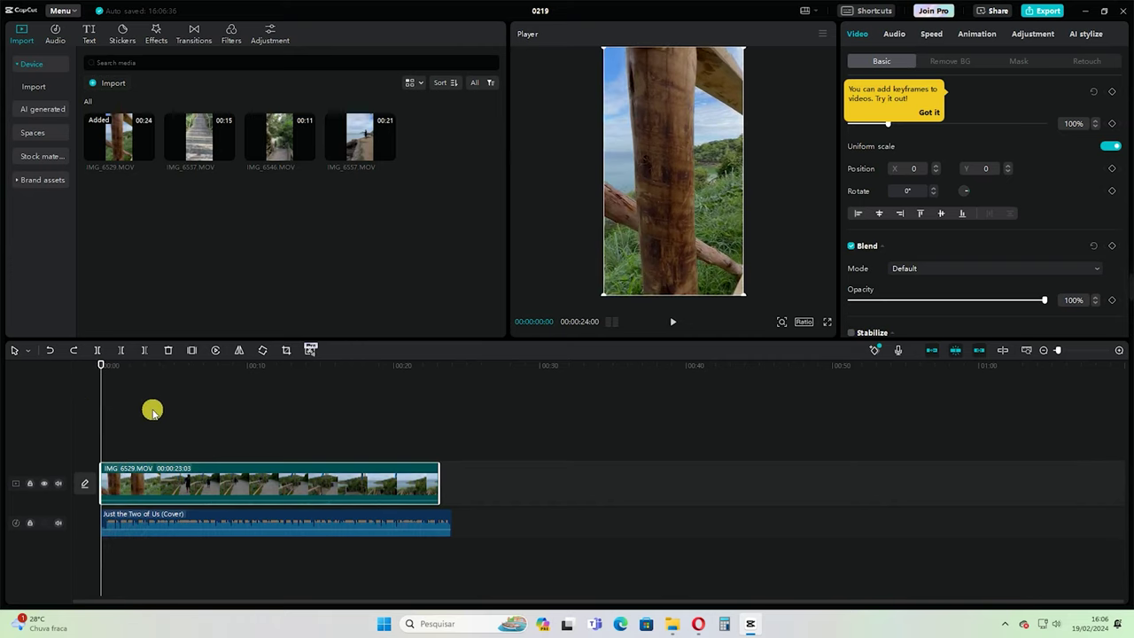
# Play the opening, set the playhead to 00:00:02:03, and lock the audio track.
pyautogui.press('space')
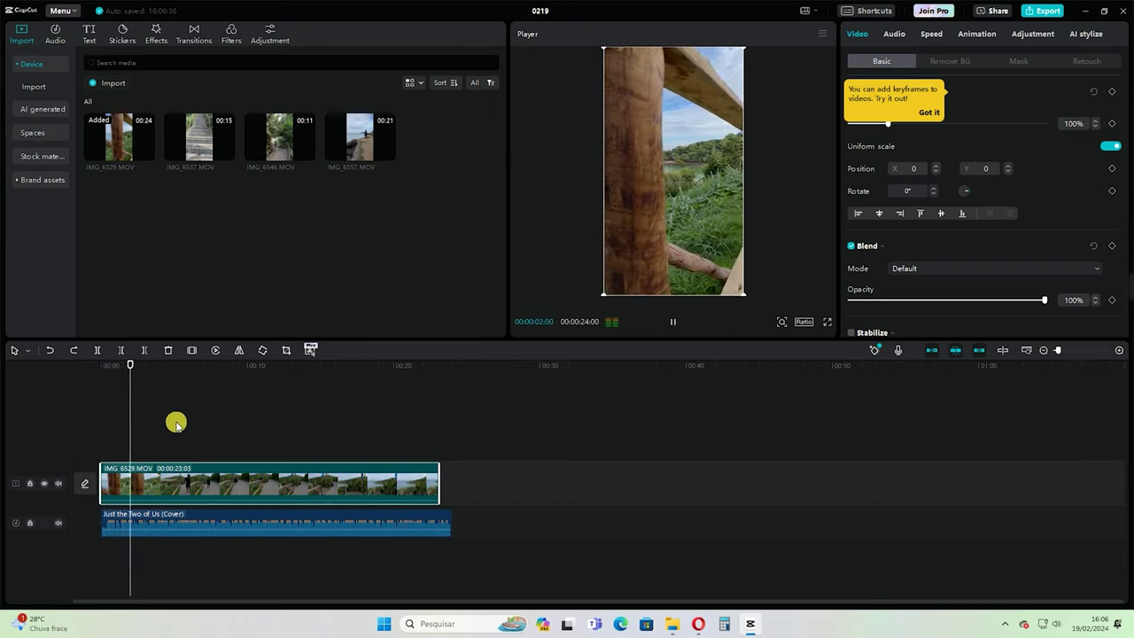
pyautogui.press('space')
pyautogui.moveTo(139, 364); pyautogui.dragTo(132, 405)
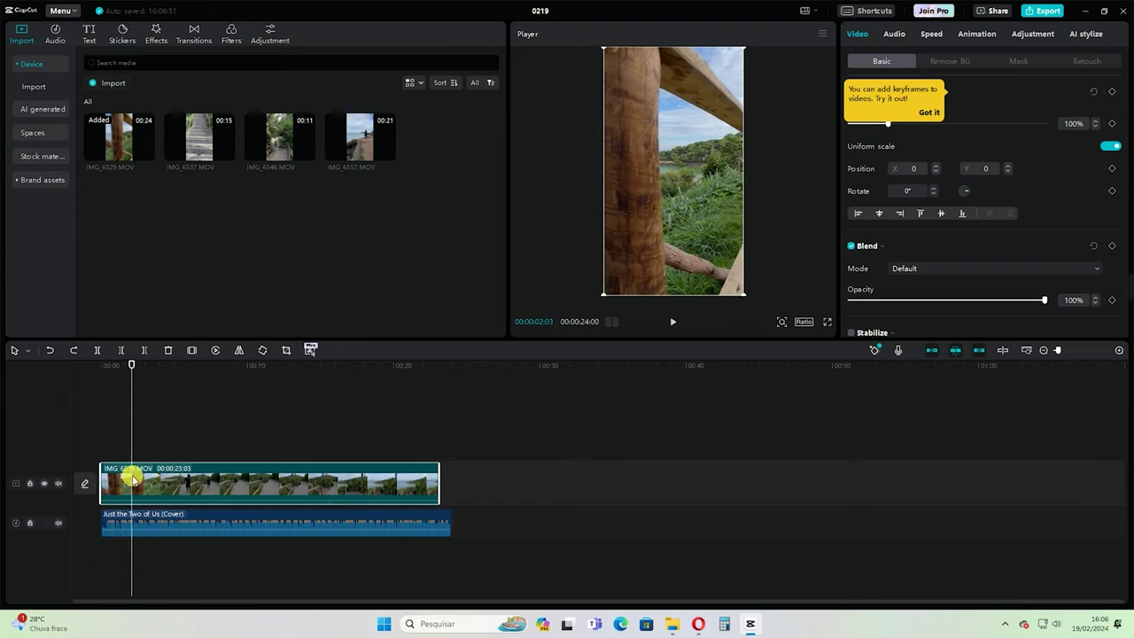
pyautogui.click(29, 523)
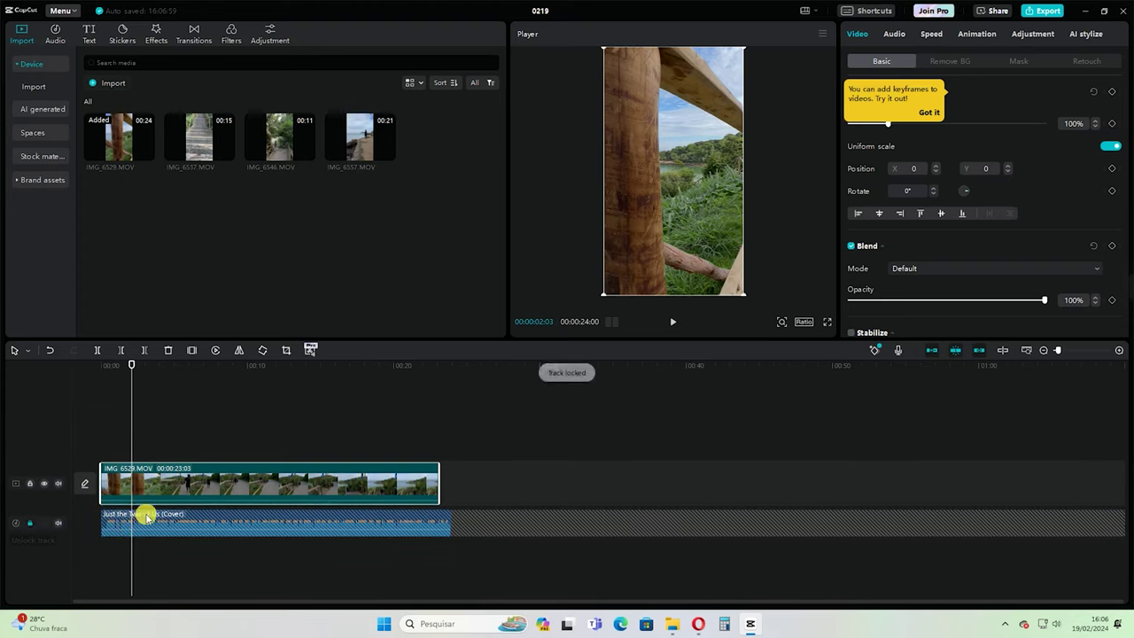
# Split the IMG_6529 clip at the playhead and delete its opening segment.
pyautogui.click(97, 351)
pyautogui.click(118, 479)
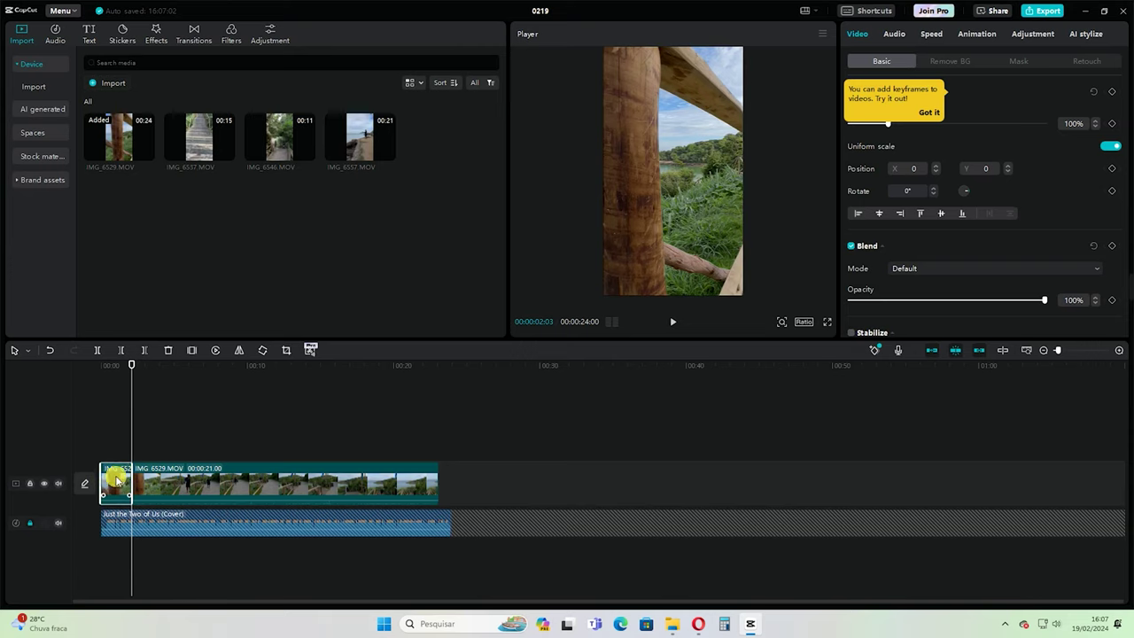
pyautogui.press('Delete')
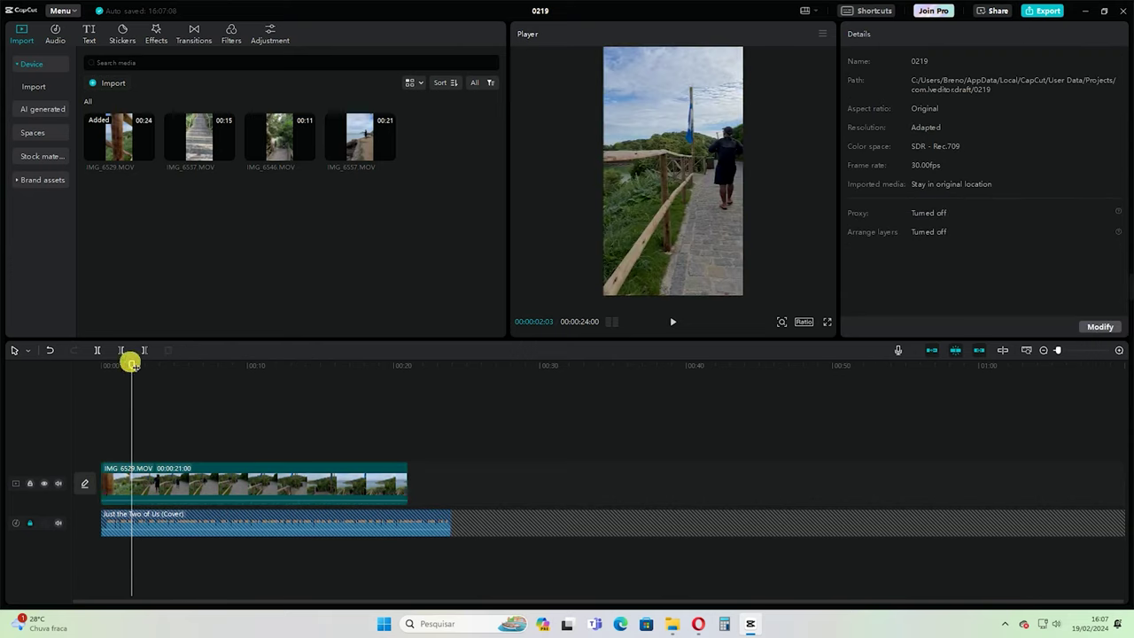
# Play the trimmed clip with the music from the beginning and return the playhead to the start.
pyautogui.moveTo(131, 364); pyautogui.dragTo(71, 378)
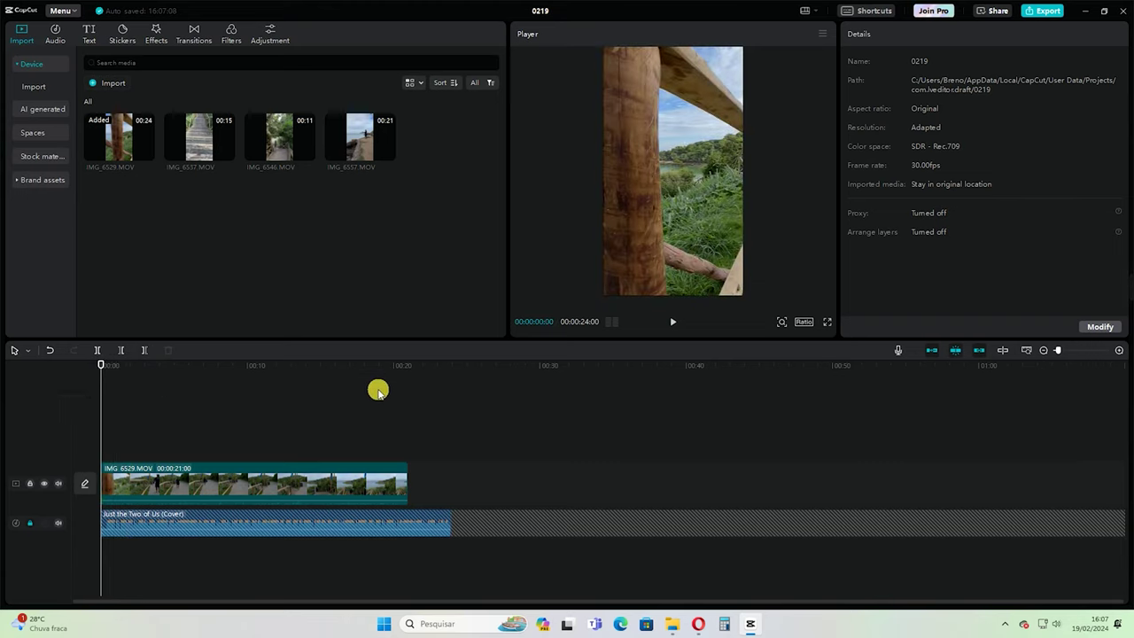
pyautogui.click(673, 322)
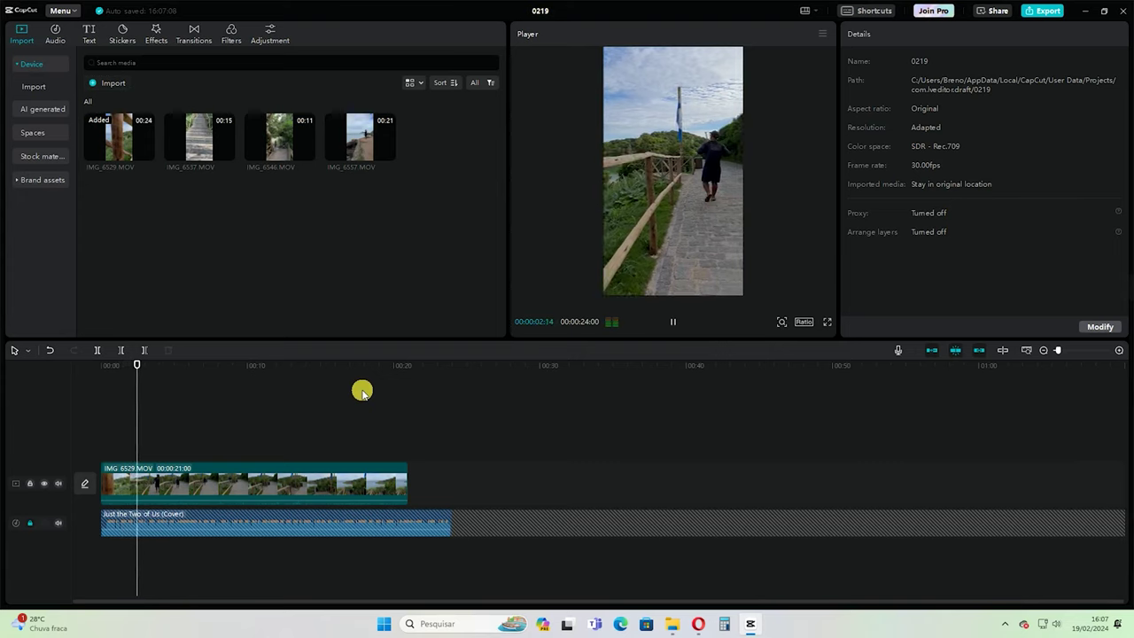
pyautogui.press('space')
pyautogui.moveTo(147, 357); pyautogui.dragTo(102, 372)
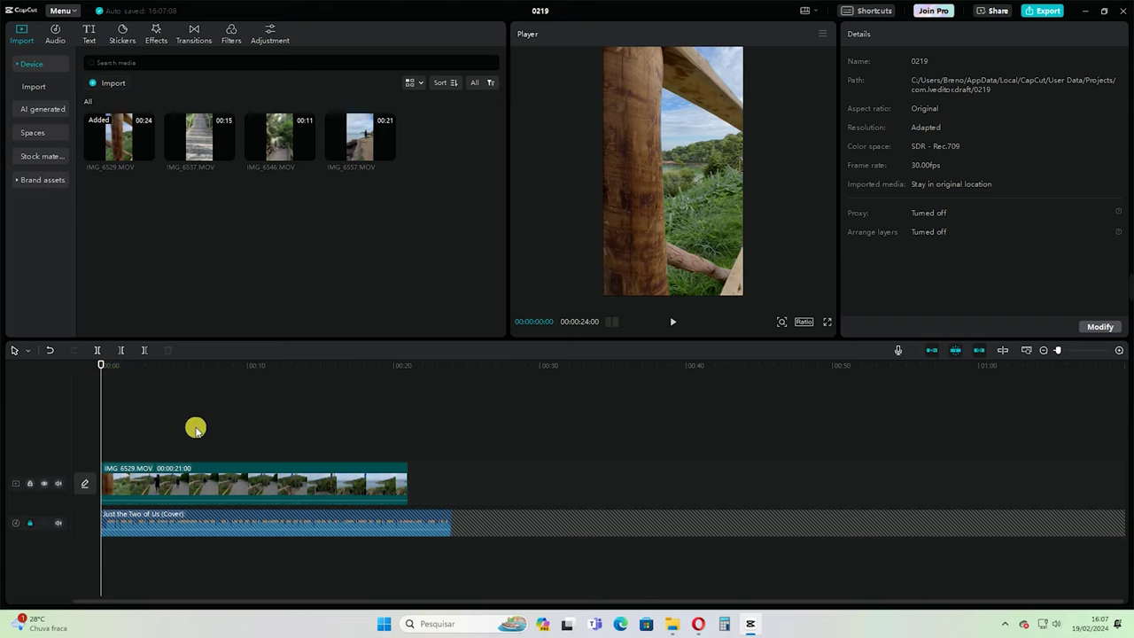
# Play the opening, set the playhead to 00:00:03:12, split the IMG_6529 clip there, and delete the segment after it.
pyautogui.press('space')
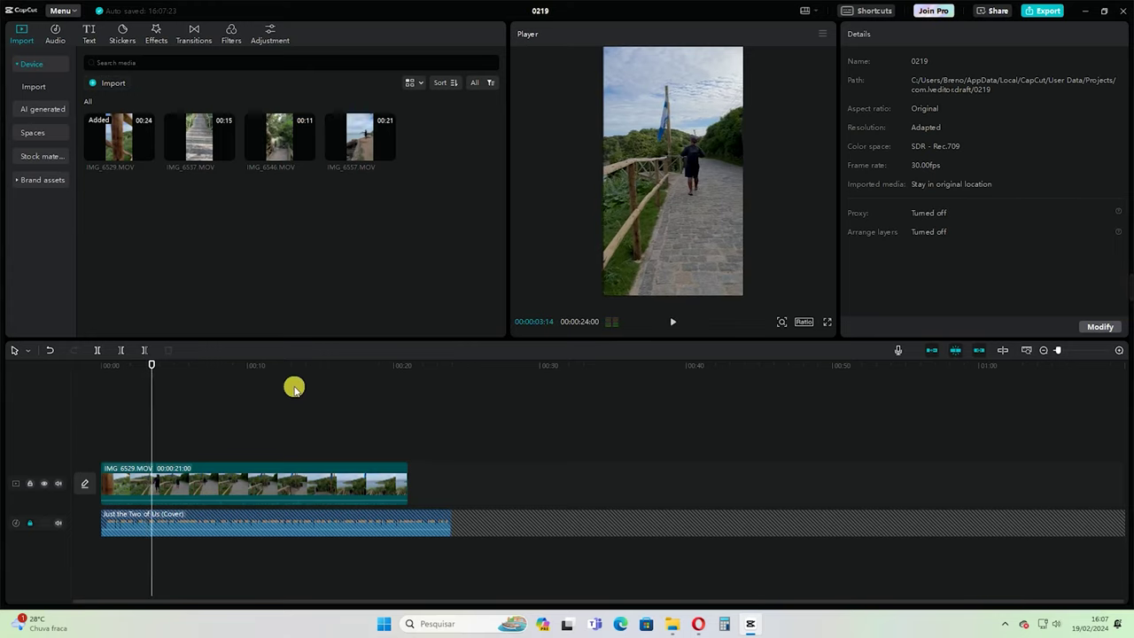
pyautogui.moveTo(154, 365); pyautogui.dragTo(153, 364)
pyautogui.click(133, 478)
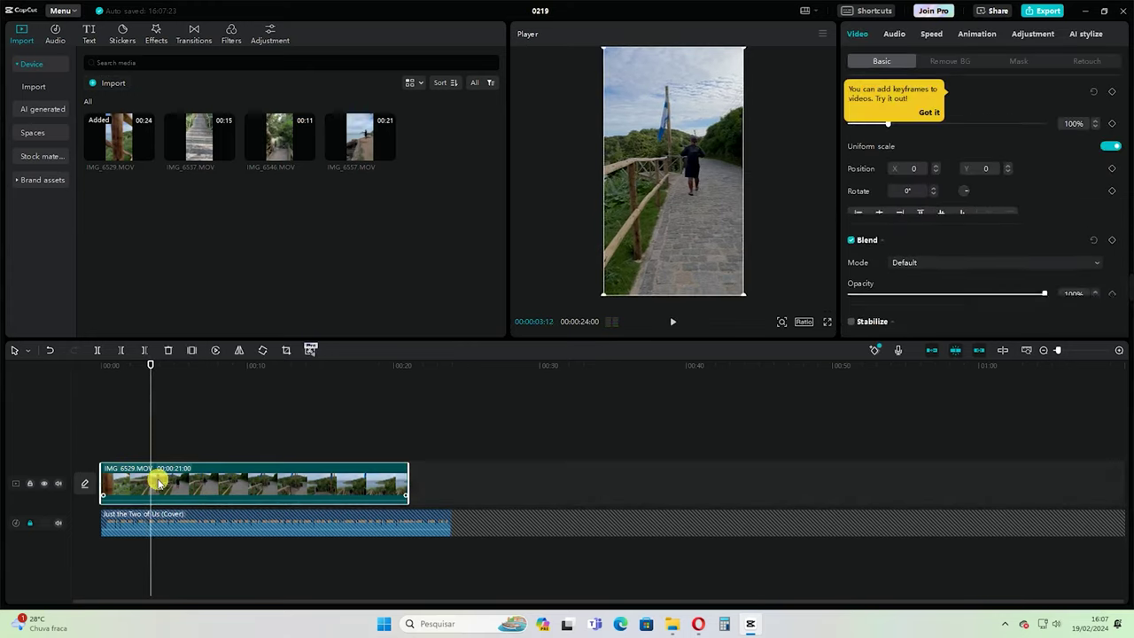
pyautogui.click(99, 350)
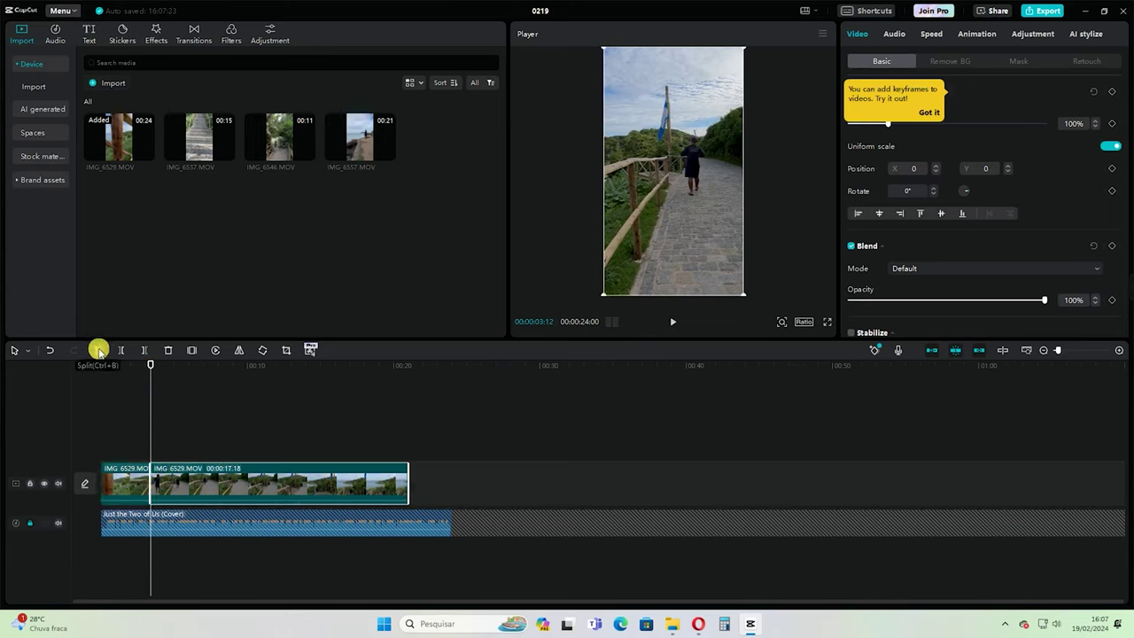
pyautogui.click(203, 475)
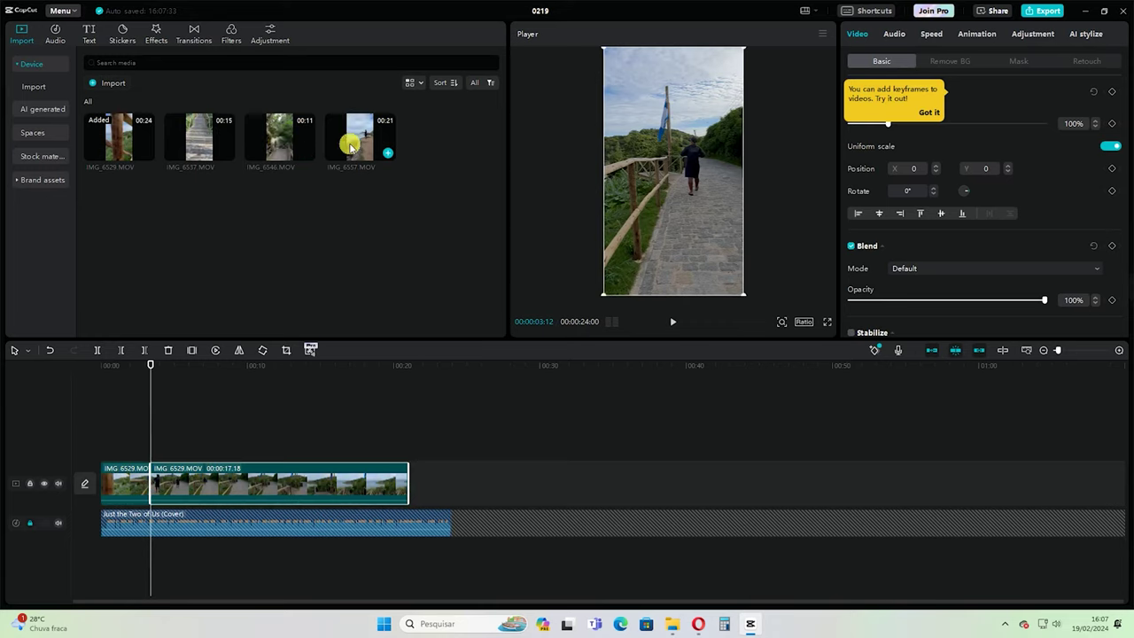
pyautogui.keyDown('ctrl'); pyautogui.click(126, 475); pyautogui.keyUp('ctrl')
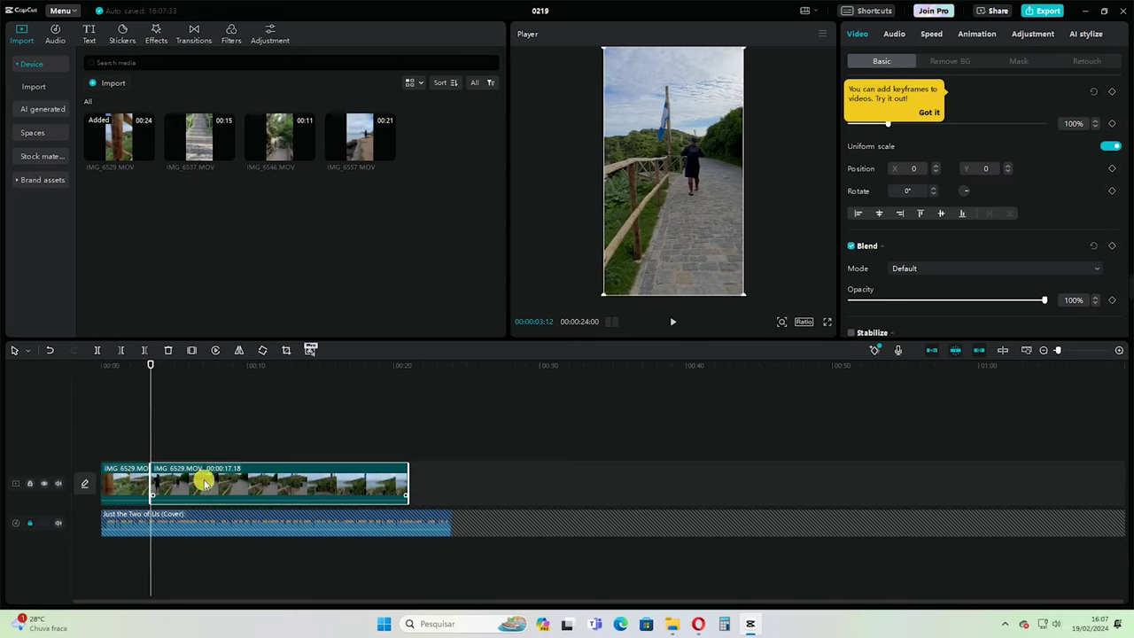
pyautogui.press('Delete')
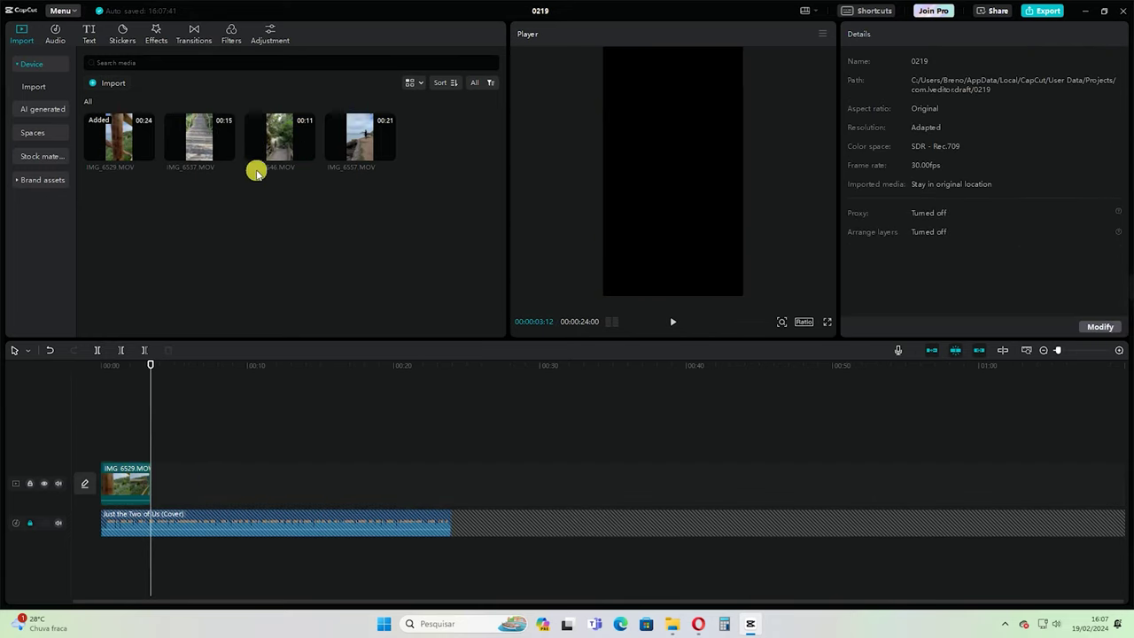
# Add IMG_6537 to the timeline after IMG_6529 and trim its beginning so the clip lasts 00:00:12:25.
pyautogui.click(203, 142)
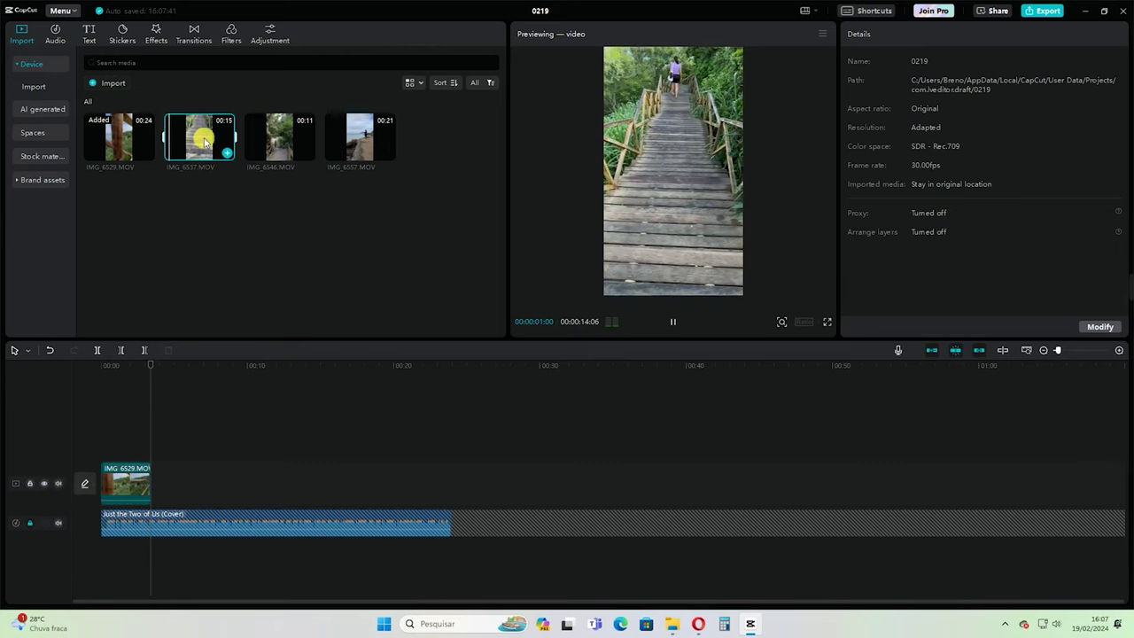
pyautogui.moveTo(203, 145); pyautogui.dragTo(204, 537)
pyautogui.click(152, 367)
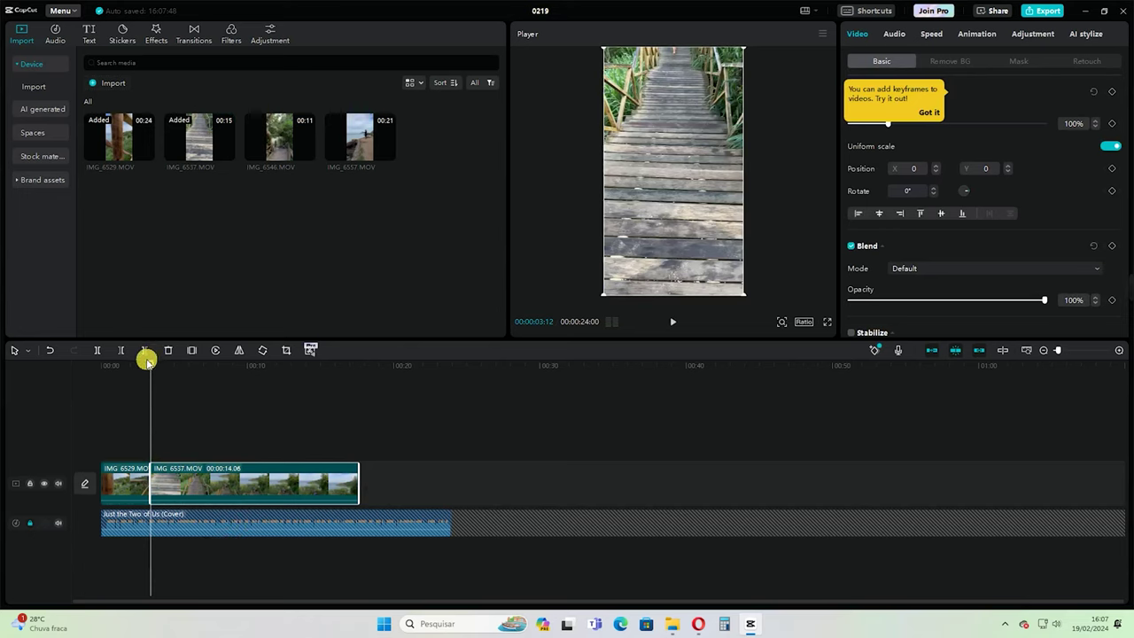
pyautogui.moveTo(148, 370); pyautogui.dragTo(177, 485)
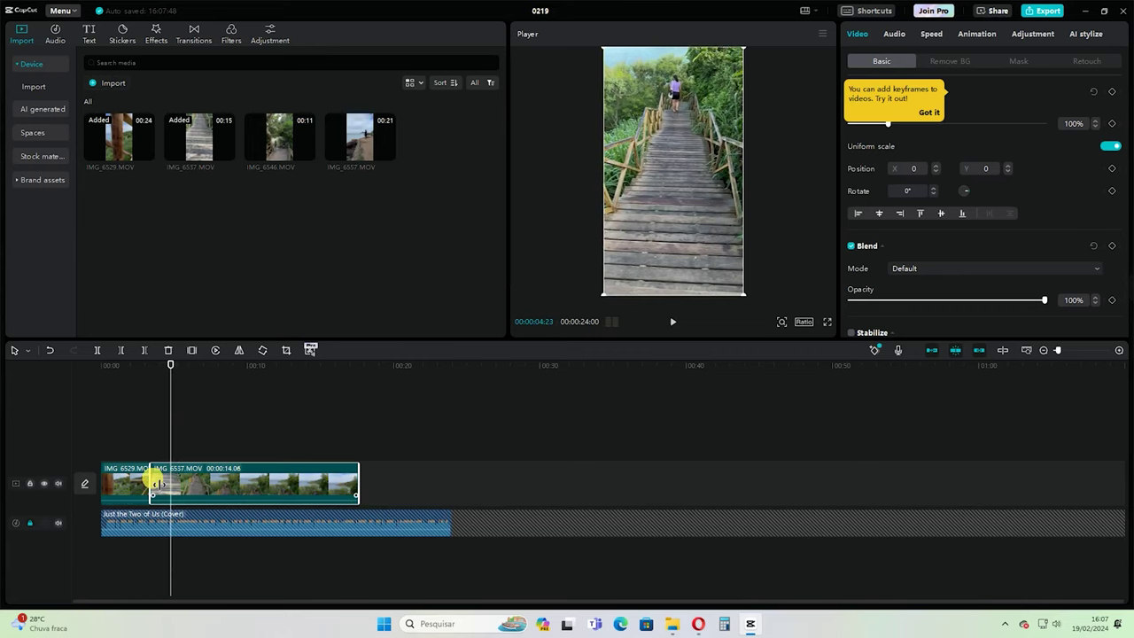
pyautogui.moveTo(153, 483); pyautogui.dragTo(184, 483)
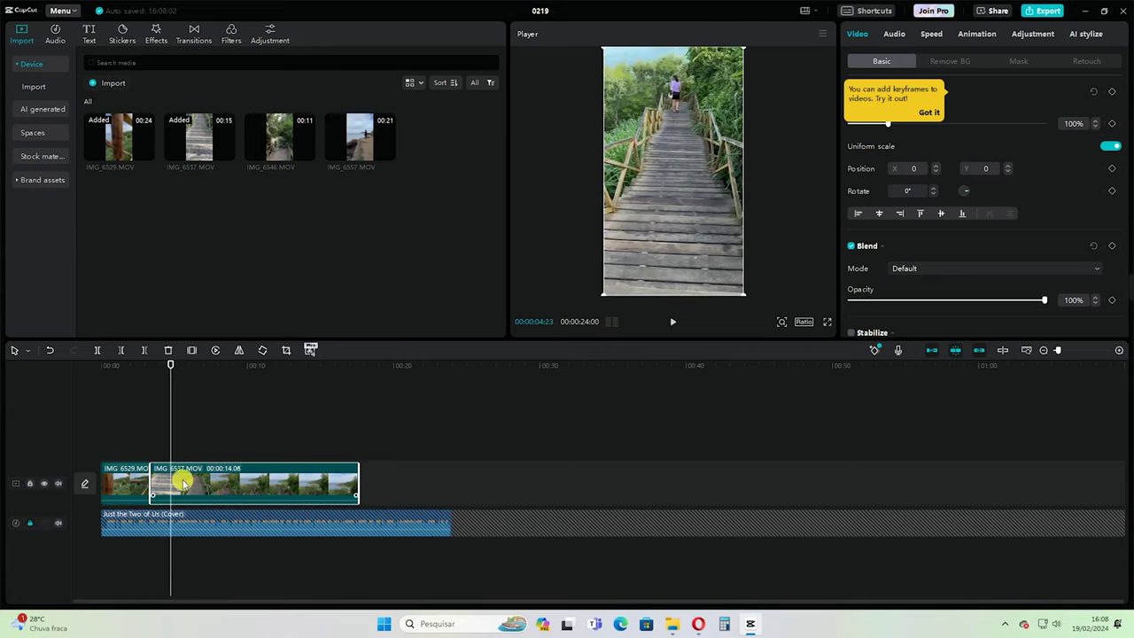
pyautogui.moveTo(153, 484); pyautogui.dragTo(178, 486)
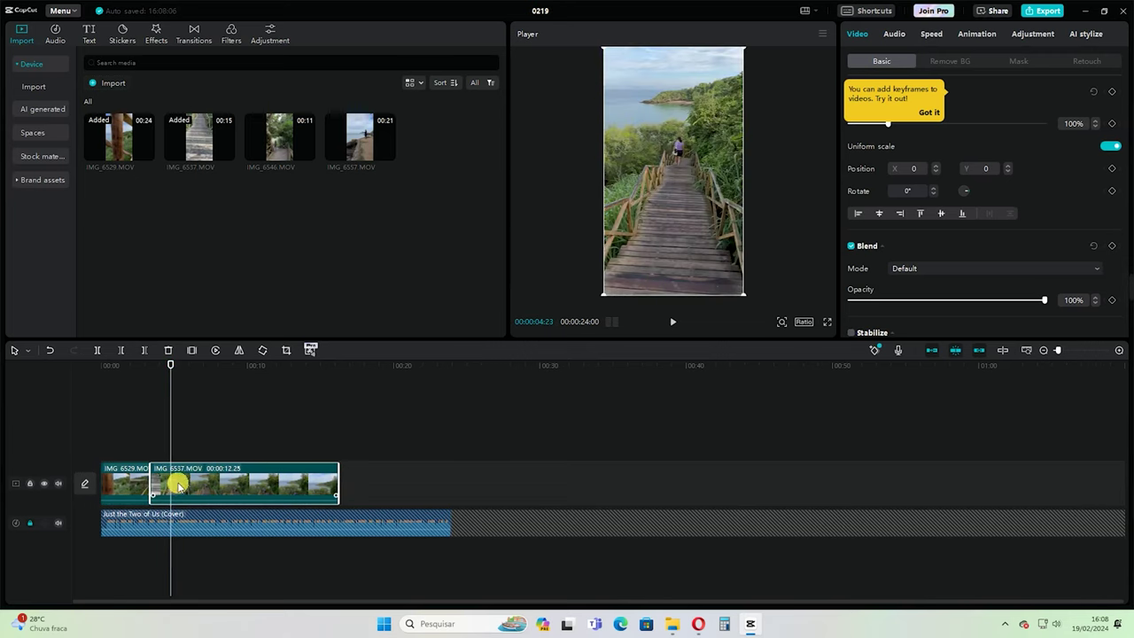
# Play the cut from IMG_6529 to IMG_6537 and return the playhead to the start.
pyautogui.moveTo(163, 372); pyautogui.dragTo(148, 373)
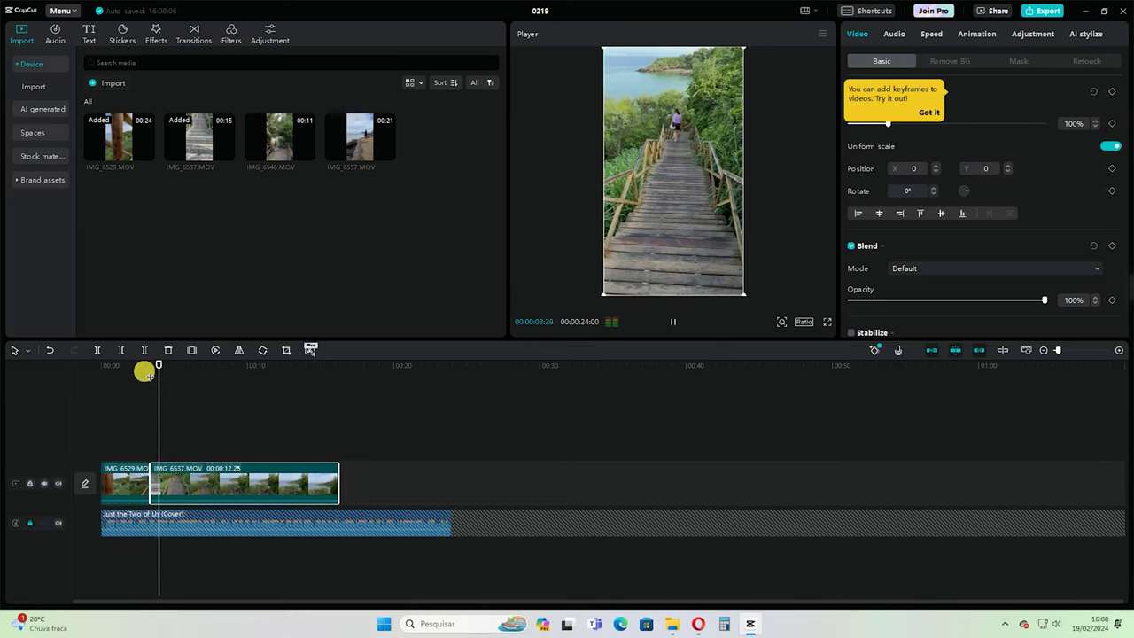
pyautogui.click(165, 361)
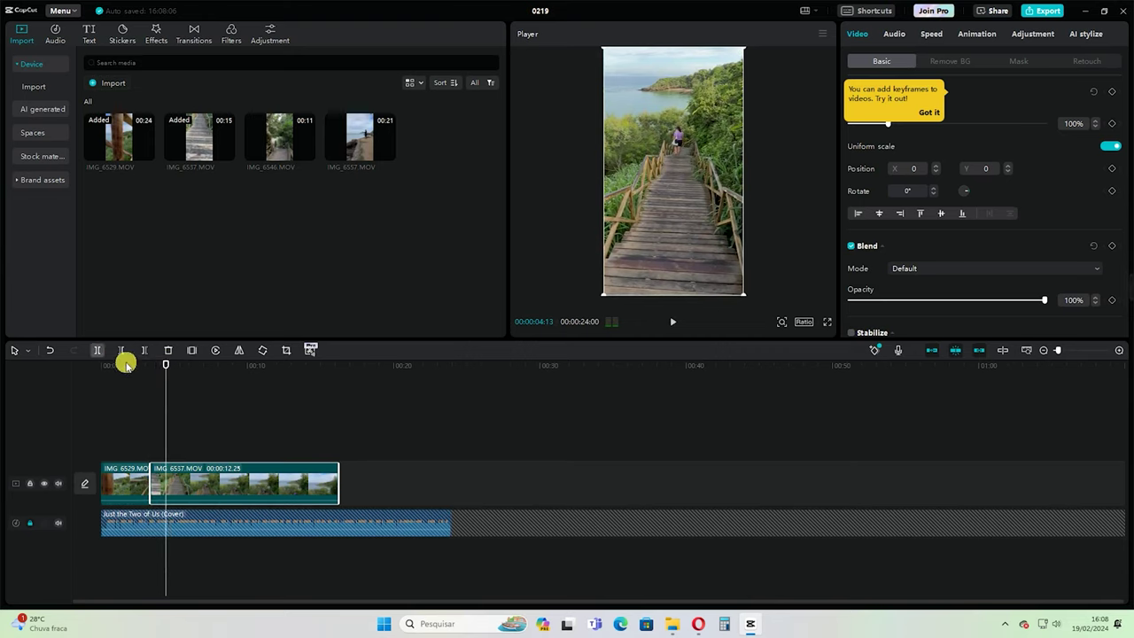
pyautogui.moveTo(166, 364); pyautogui.dragTo(101, 388)
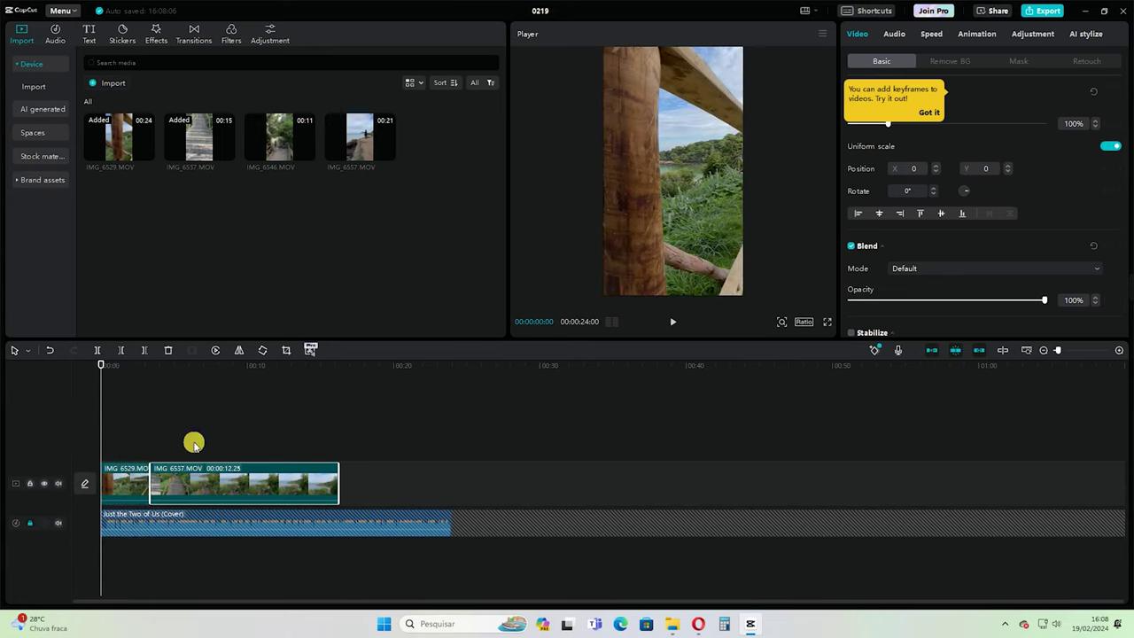
# Play the sequence up to 00:00:06:28, split the IMG_6537 clip there, and delete its remaining segment.
pyautogui.press('space')
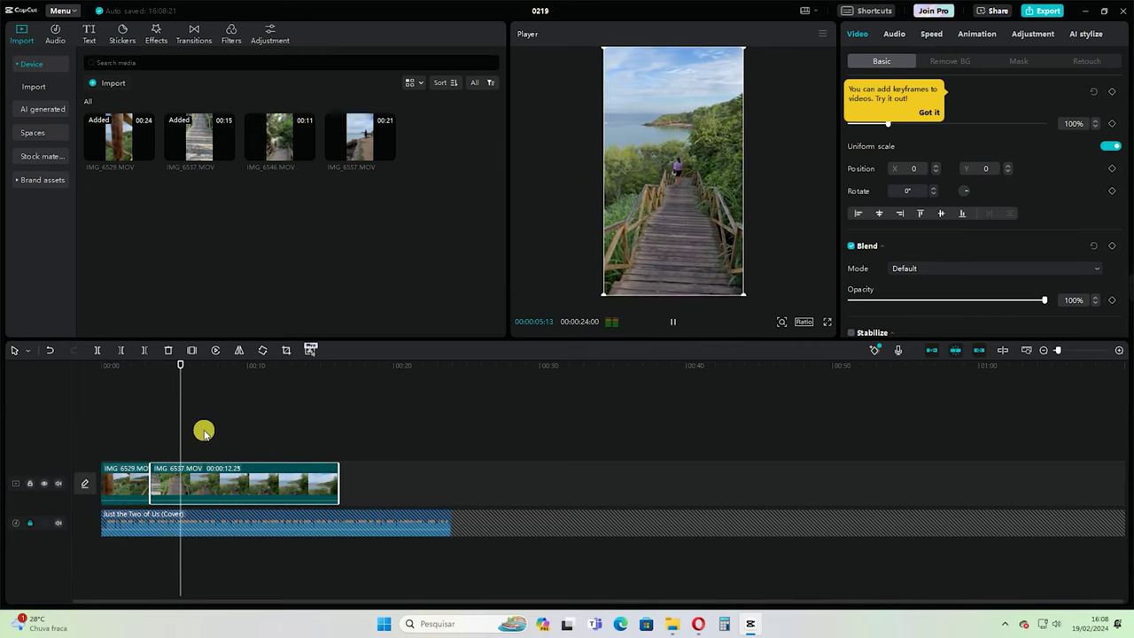
pyautogui.press('space')
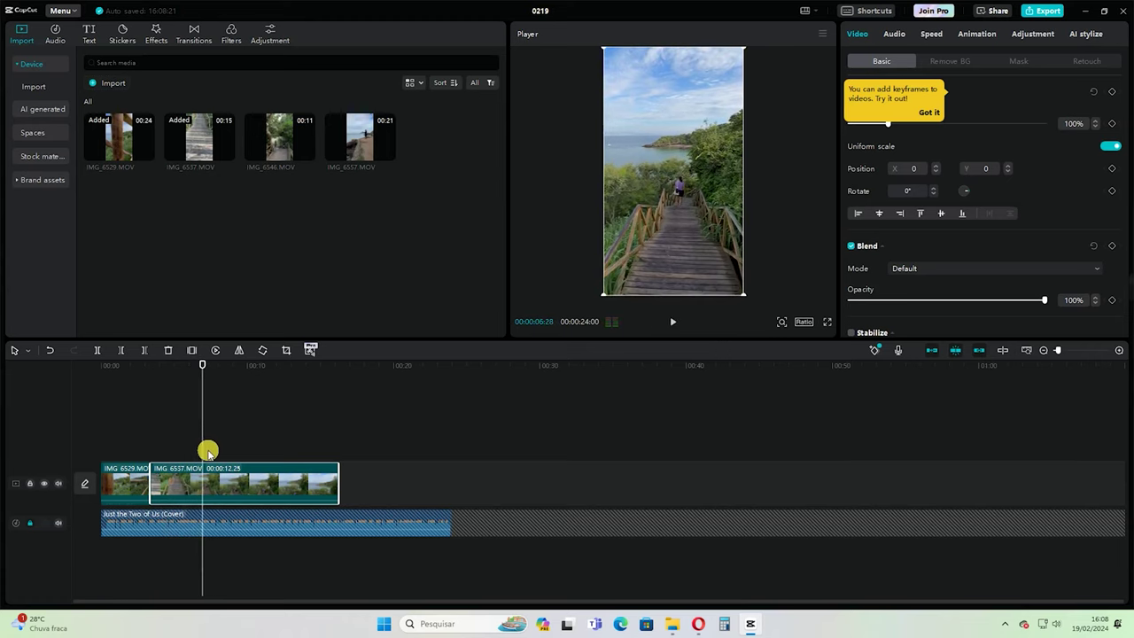
pyautogui.click(98, 352)
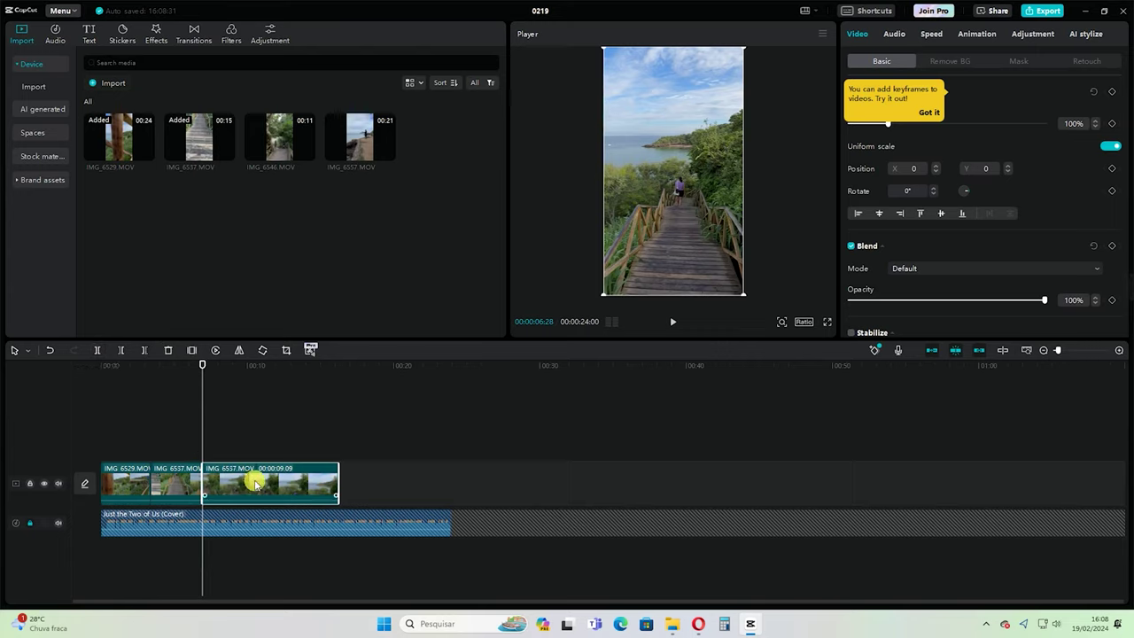
pyautogui.press('Delete')
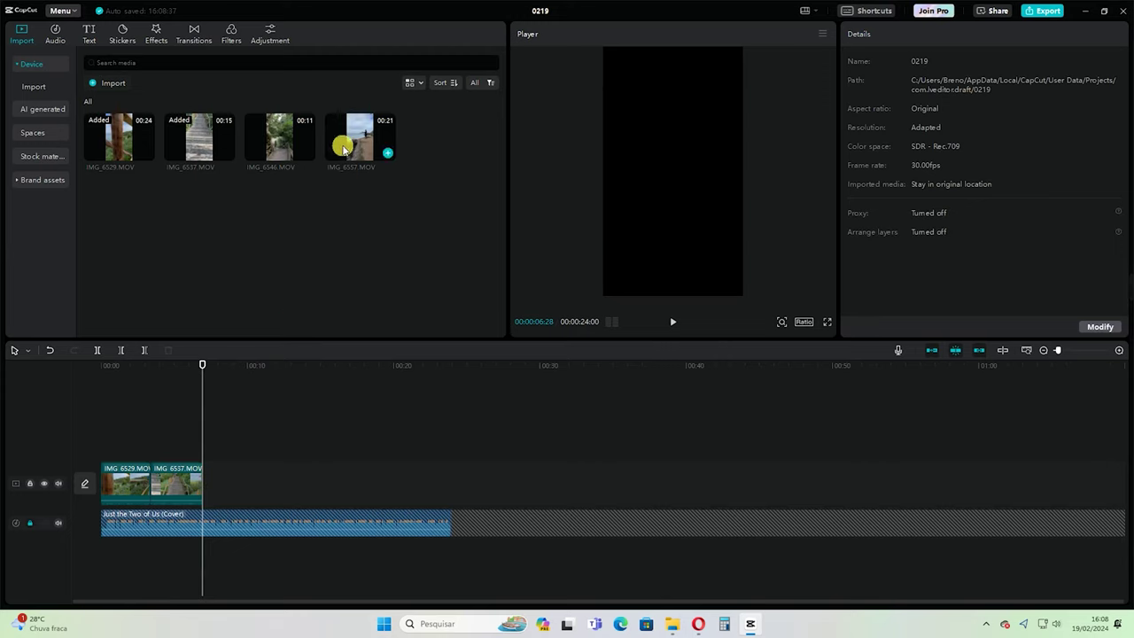
# Preview IMG_6546, add it to the timeline after IMG_6537, and trim its beginning so the clip lasts 00:00:08:16.
pyautogui.click(280, 152)
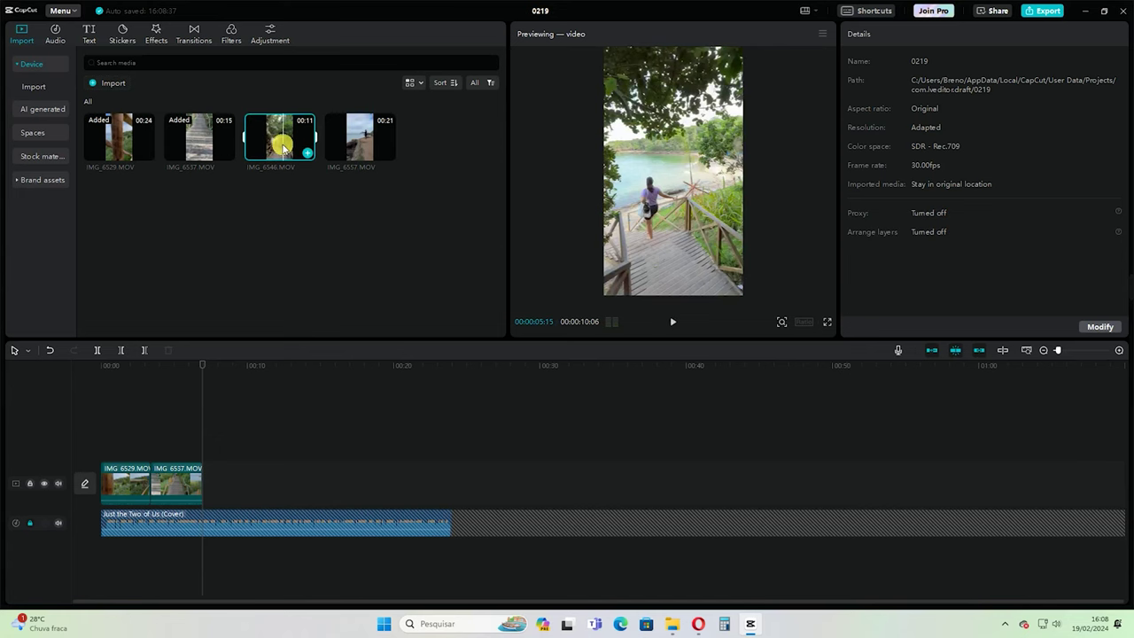
pyautogui.click(310, 239)
pyautogui.moveTo(286, 487); pyautogui.dragTo(248, 530)
pyautogui.moveTo(203, 365); pyautogui.dragTo(228, 386)
pyautogui.moveTo(207, 481); pyautogui.dragTo(229, 486)
# Play from the end of IMG_6537, set the playhead to 00:00:12:18, and trim the end of IMG_6546 to it.
pyautogui.moveTo(235, 363); pyautogui.dragTo(197, 387)
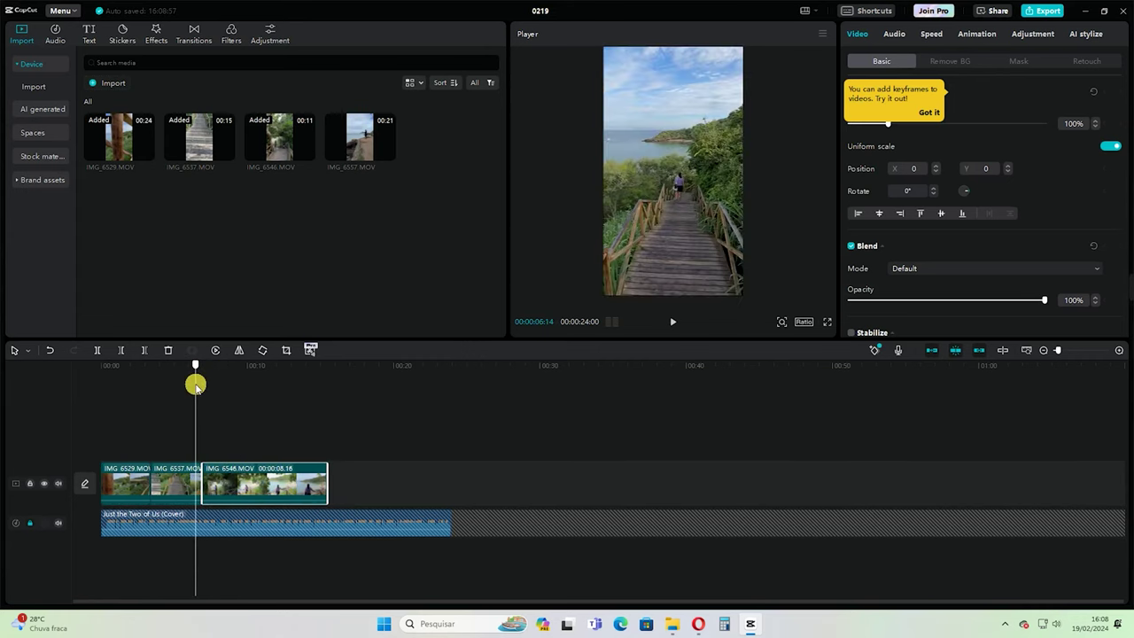
pyautogui.press('space')
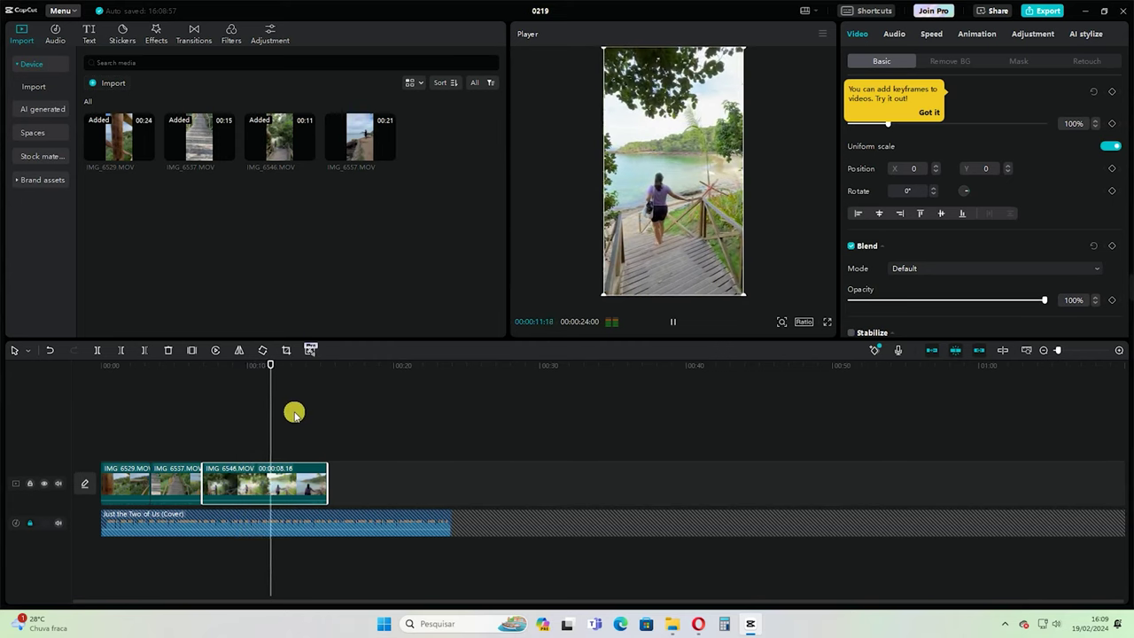
pyautogui.press('space')
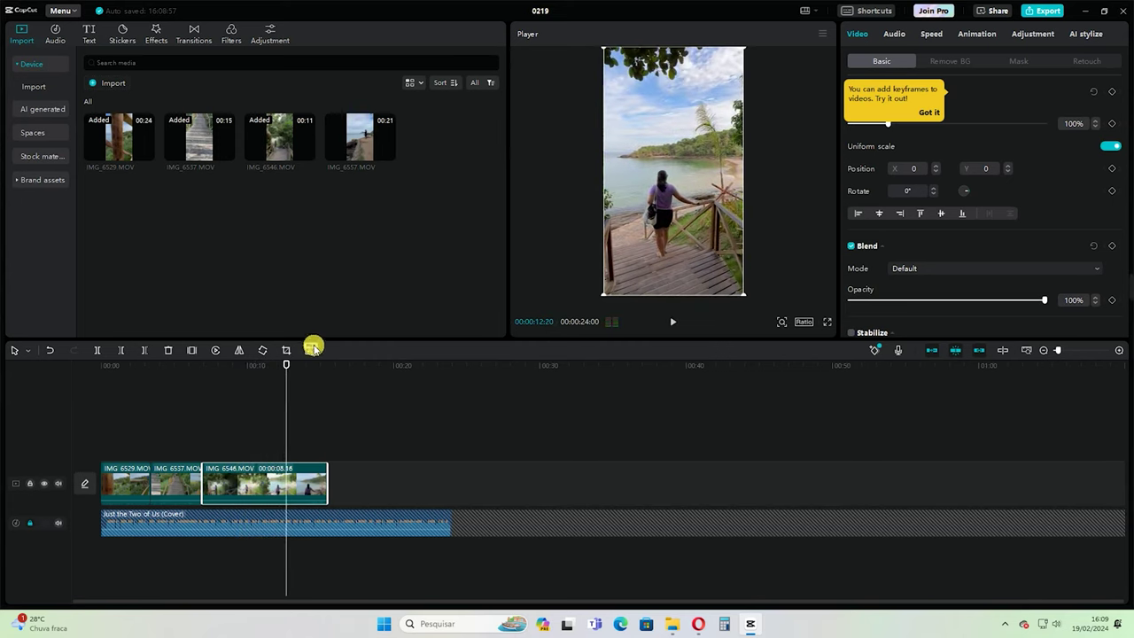
pyautogui.moveTo(289, 363); pyautogui.dragTo(288, 365)
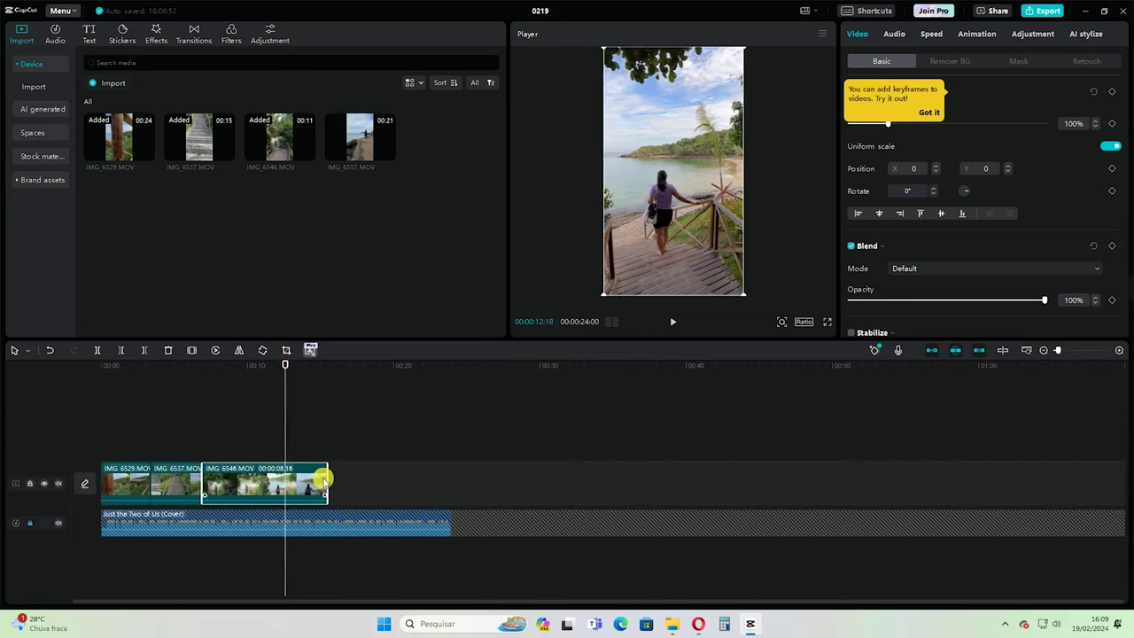
pyautogui.moveTo(327, 483); pyautogui.dragTo(288, 485)
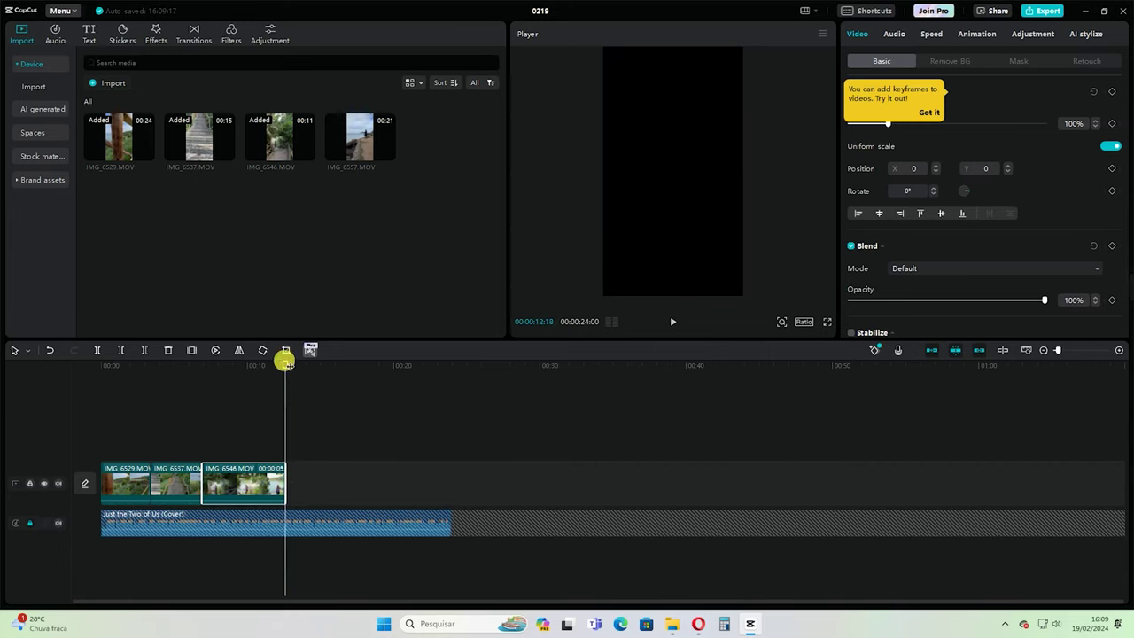
# Play the three-clip sequence with the music from the beginning and move the playhead back to 00:00:11:22.
pyautogui.moveTo(285, 359); pyautogui.dragTo(97, 409)
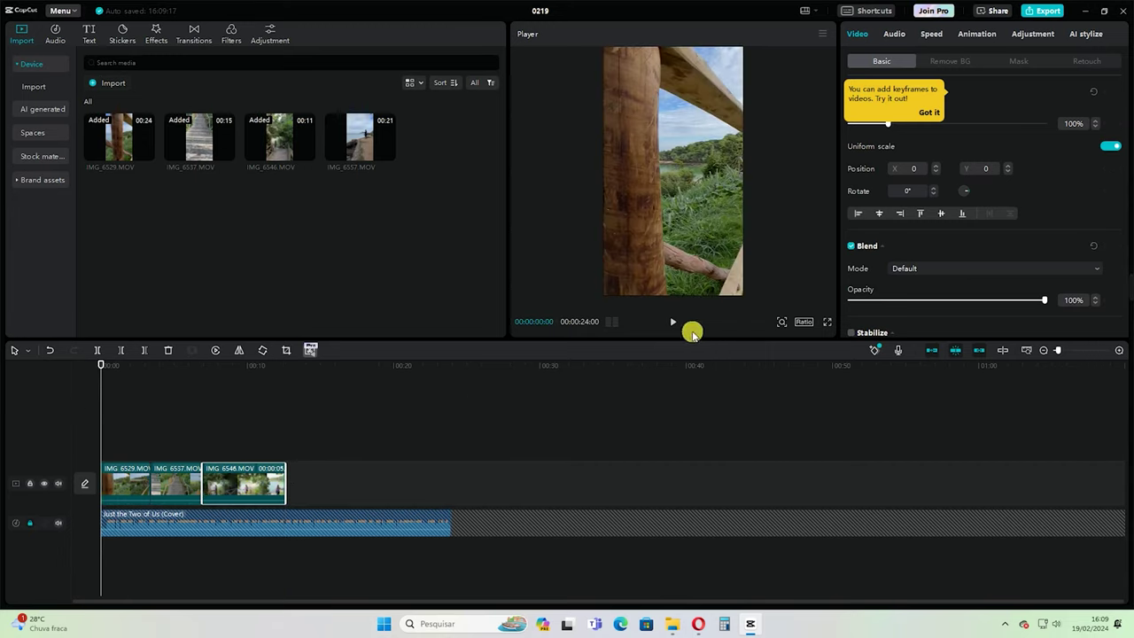
pyautogui.click(672, 322)
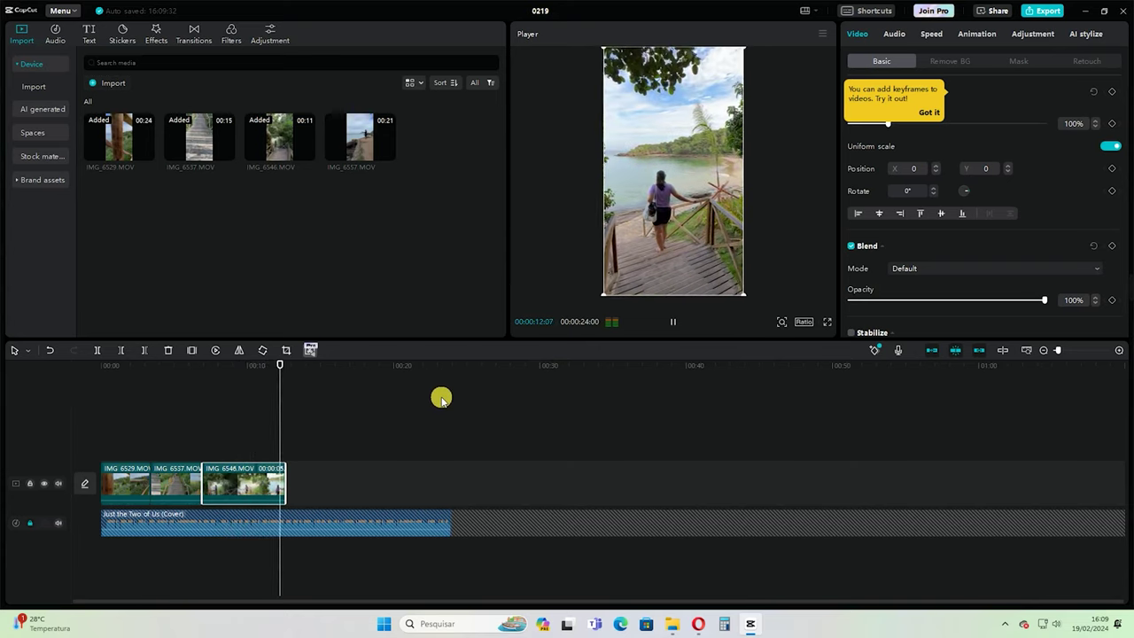
pyautogui.press('space')
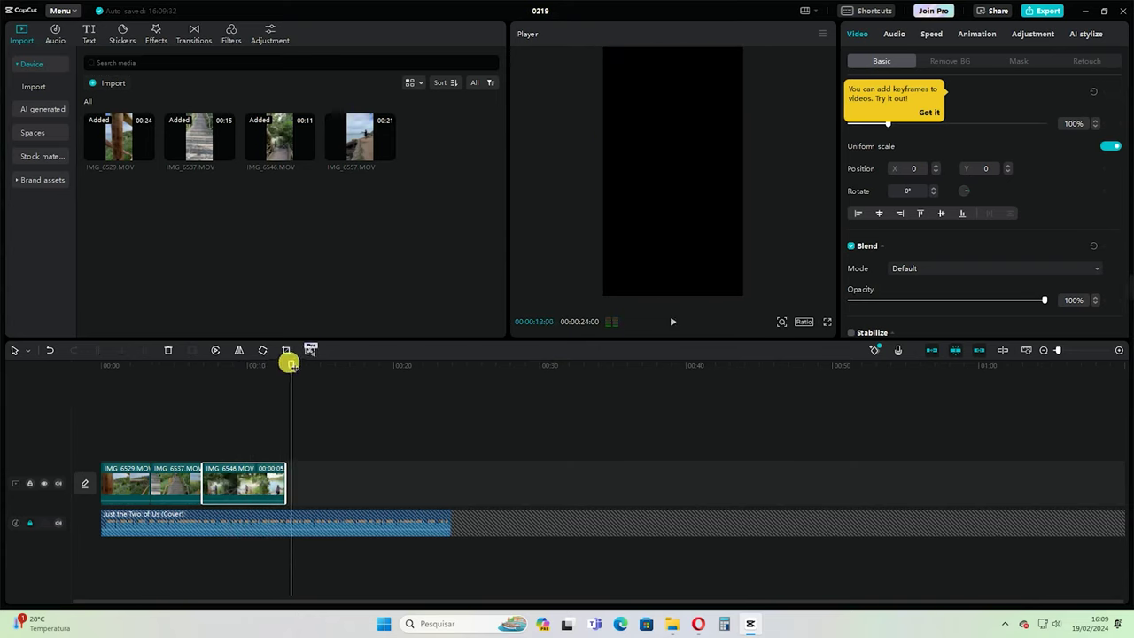
pyautogui.moveTo(290, 360); pyautogui.dragTo(273, 363)
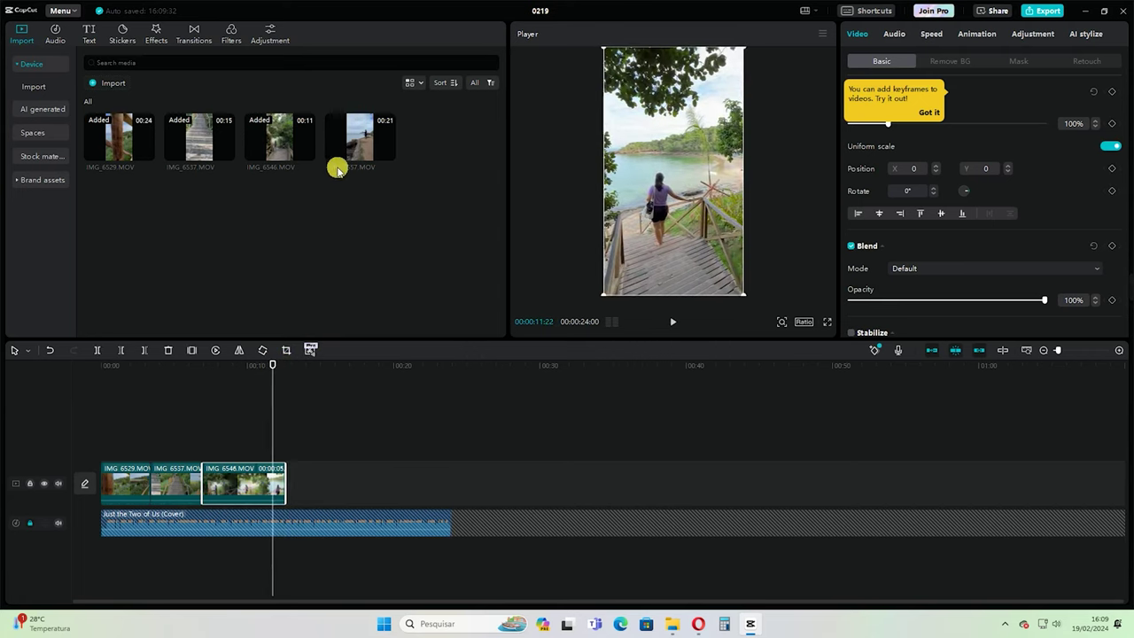
# Add IMG_6557 to the timeline after IMG_6546 and trim its beginning so the clip lasts 00:00:11:27.
pyautogui.click(359, 154)
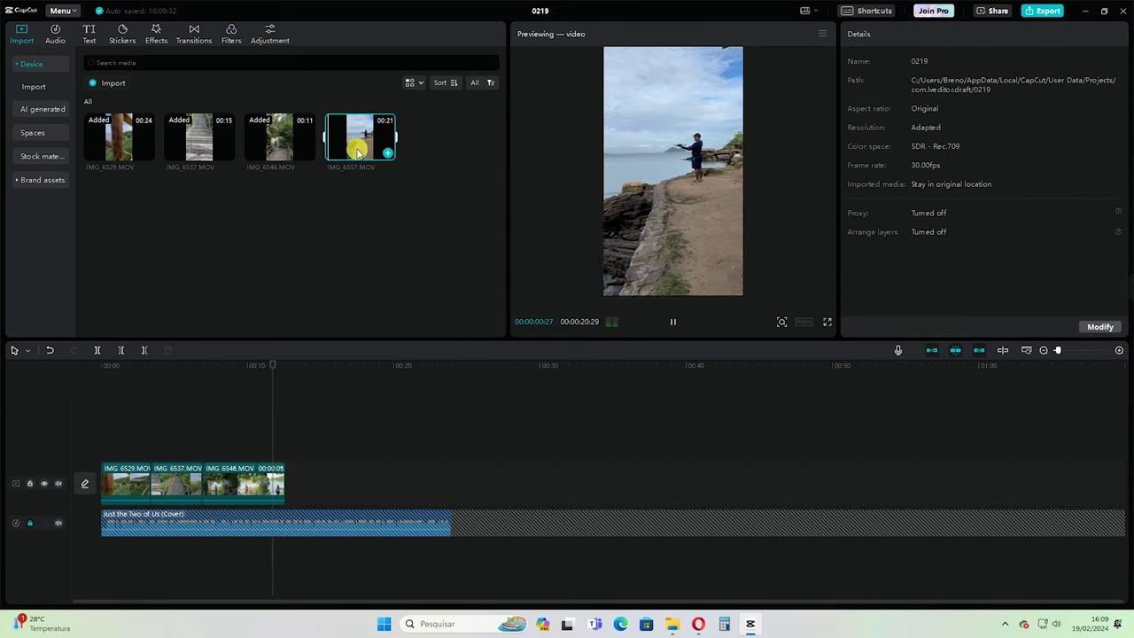
pyautogui.moveTo(354, 147); pyautogui.dragTo(292, 483)
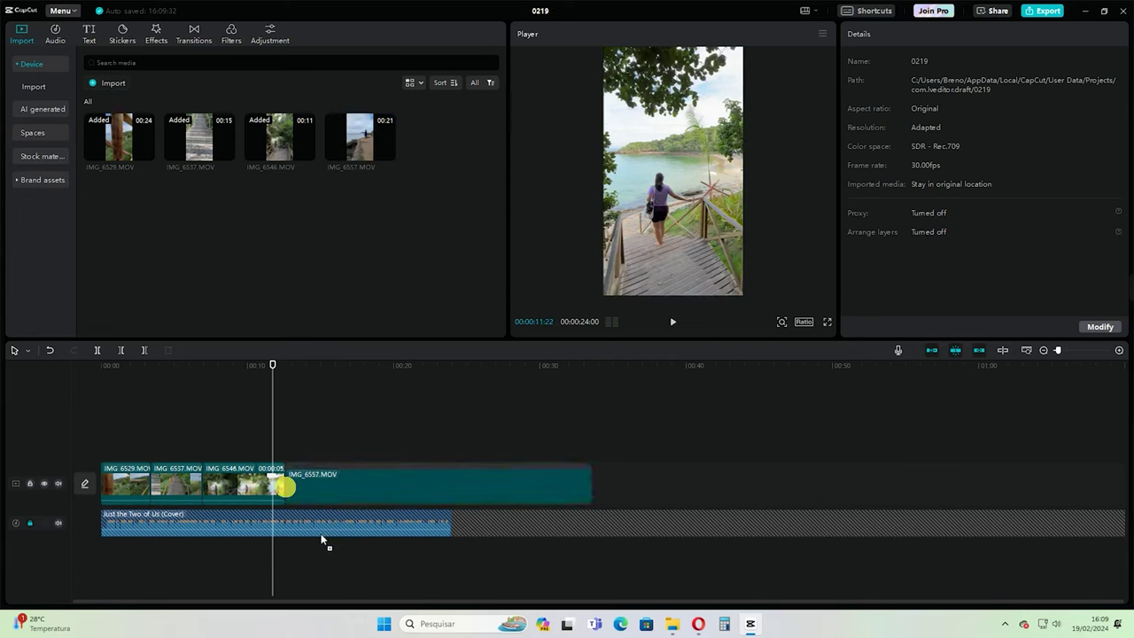
pyautogui.moveTo(274, 361); pyautogui.dragTo(422, 404)
pyautogui.moveTo(422, 364); pyautogui.dragTo(419, 364)
pyautogui.moveTo(292, 481); pyautogui.dragTo(424, 482)
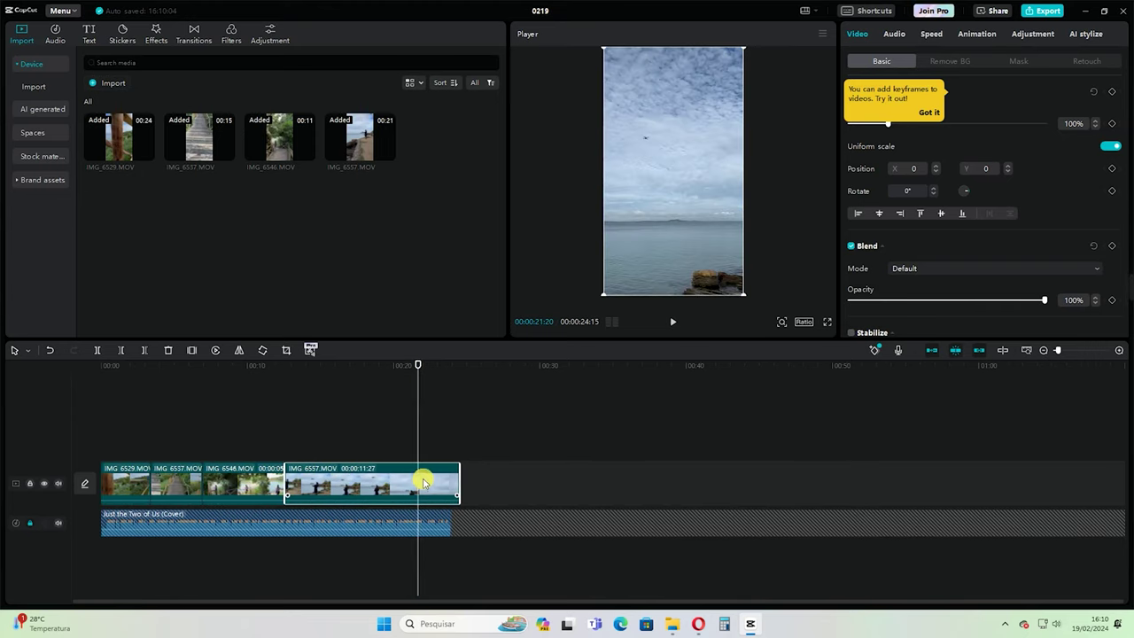
# Play the cut from IMG_6546 to IMG_6557 and return the playhead to just before it, at 00:00:12:08.
pyautogui.moveTo(422, 364); pyautogui.dragTo(293, 395)
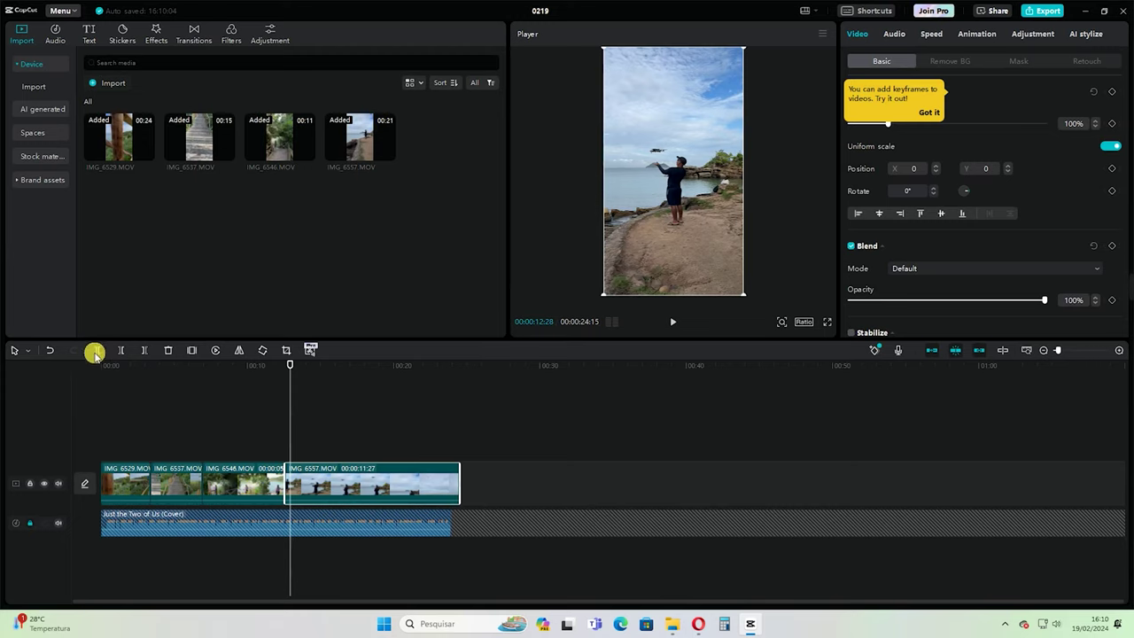
pyautogui.moveTo(291, 359); pyautogui.dragTo(279, 370)
pyautogui.press('space')
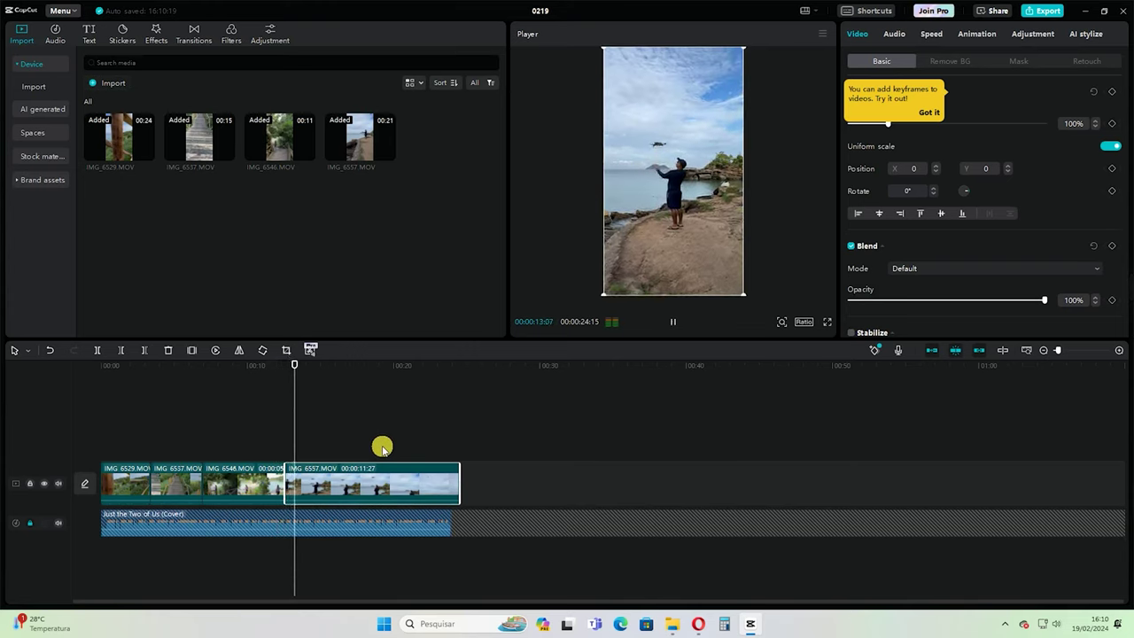
pyautogui.press('space')
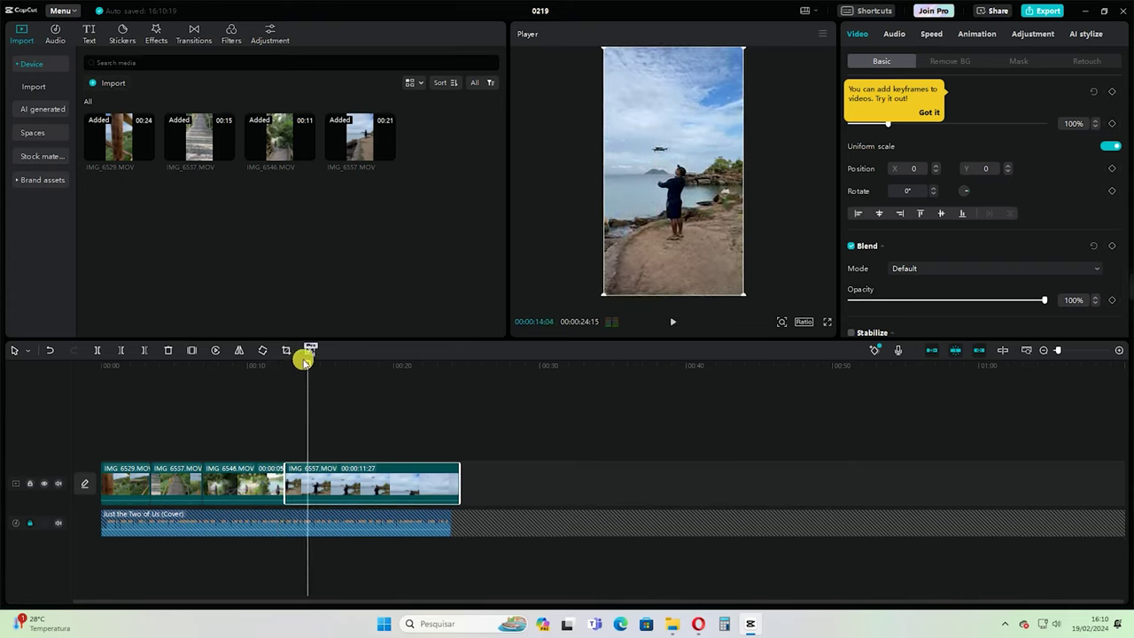
pyautogui.moveTo(308, 362); pyautogui.dragTo(282, 378)
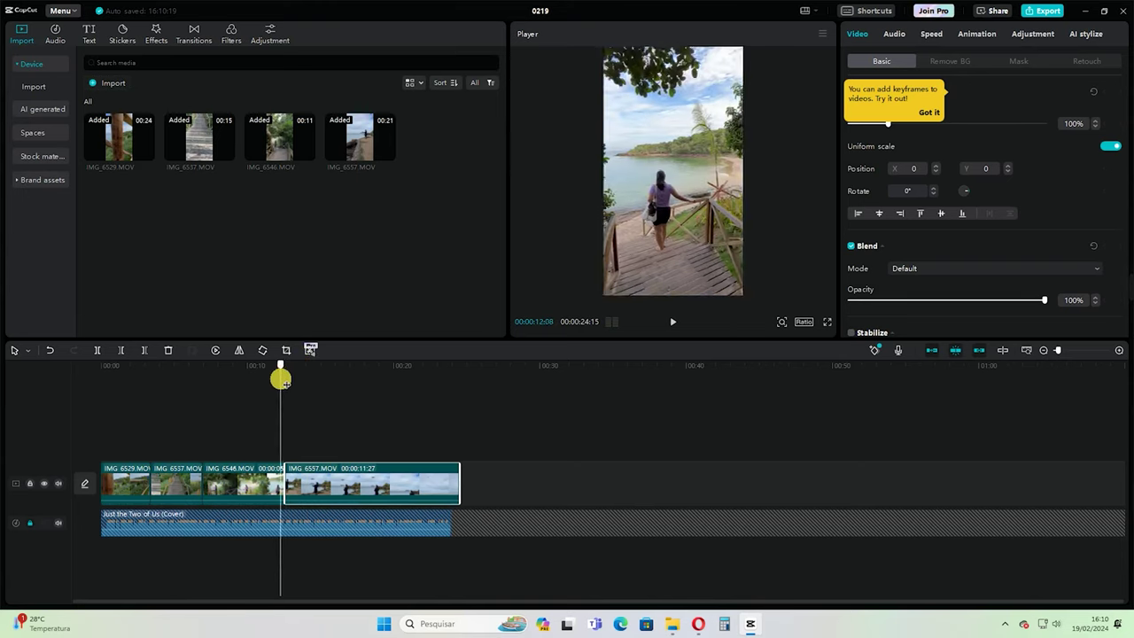
# Split IMG_6557 at 00:00:14:00 and trim the beginning of its second part to the frame at 00:00:18:26.
pyautogui.press('space')
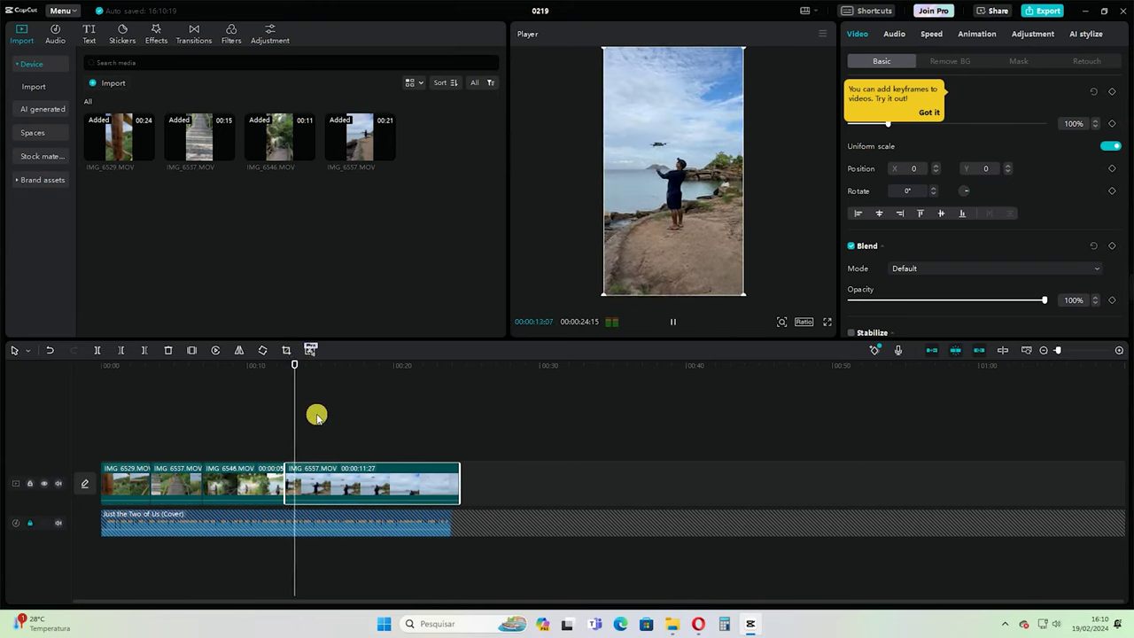
pyautogui.press('space')
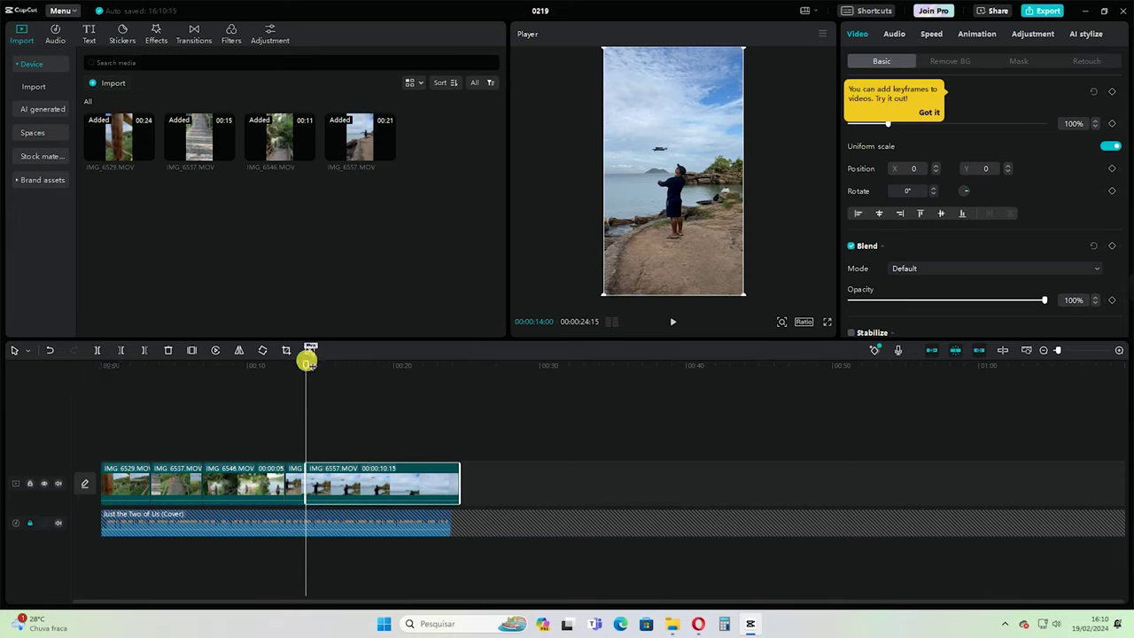
pyautogui.moveTo(308, 362); pyautogui.dragTo(378, 414)
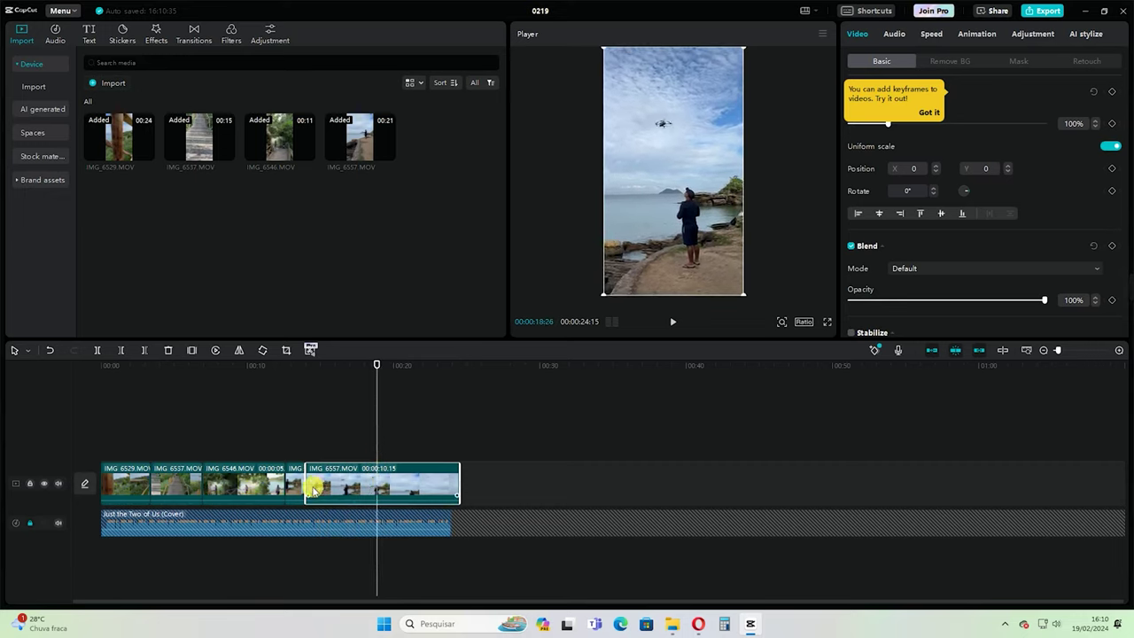
pyautogui.moveTo(312, 481); pyautogui.dragTo(382, 494)
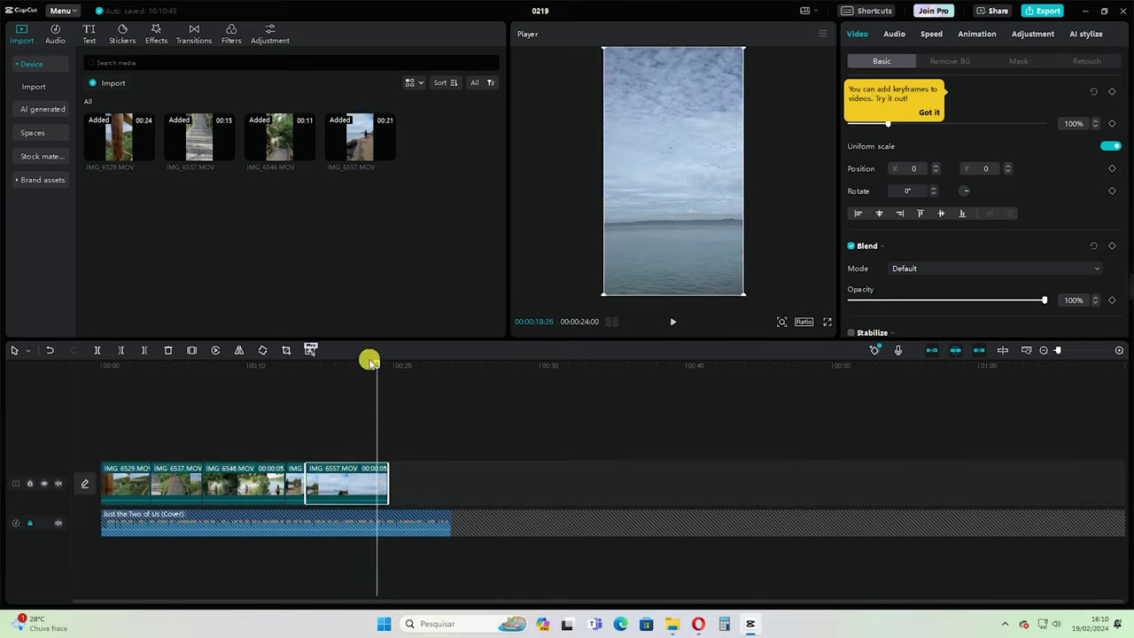
# Play across the cut between the two IMG_6557 parts and trim the end of the second part to 00:00:16:24.
pyautogui.moveTo(376, 361); pyautogui.dragTo(279, 407)
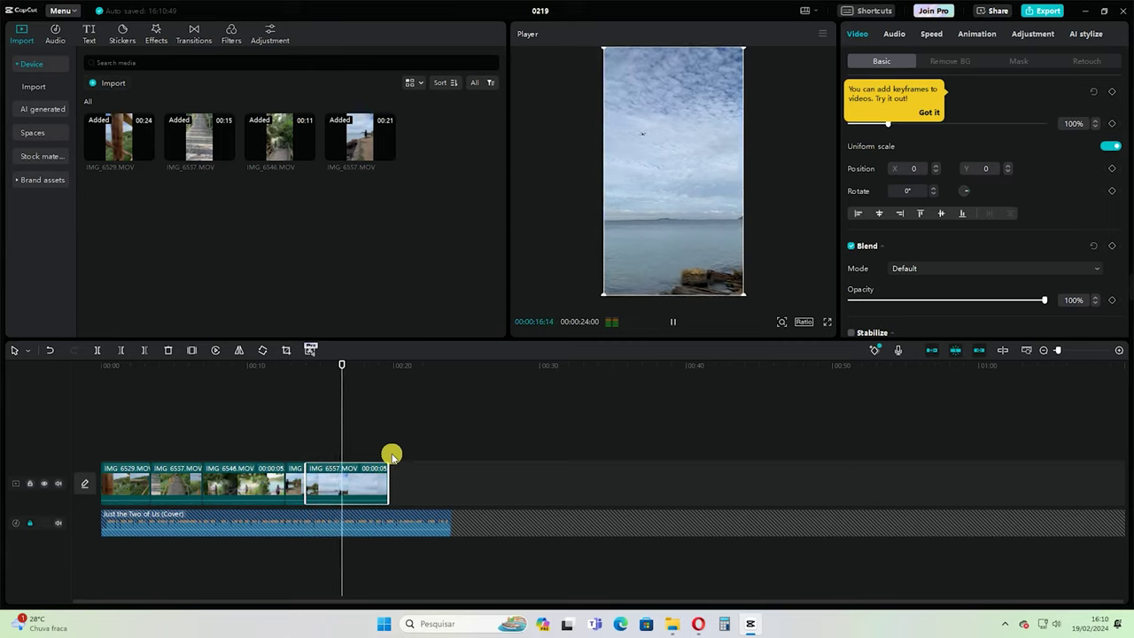
pyautogui.press('space')
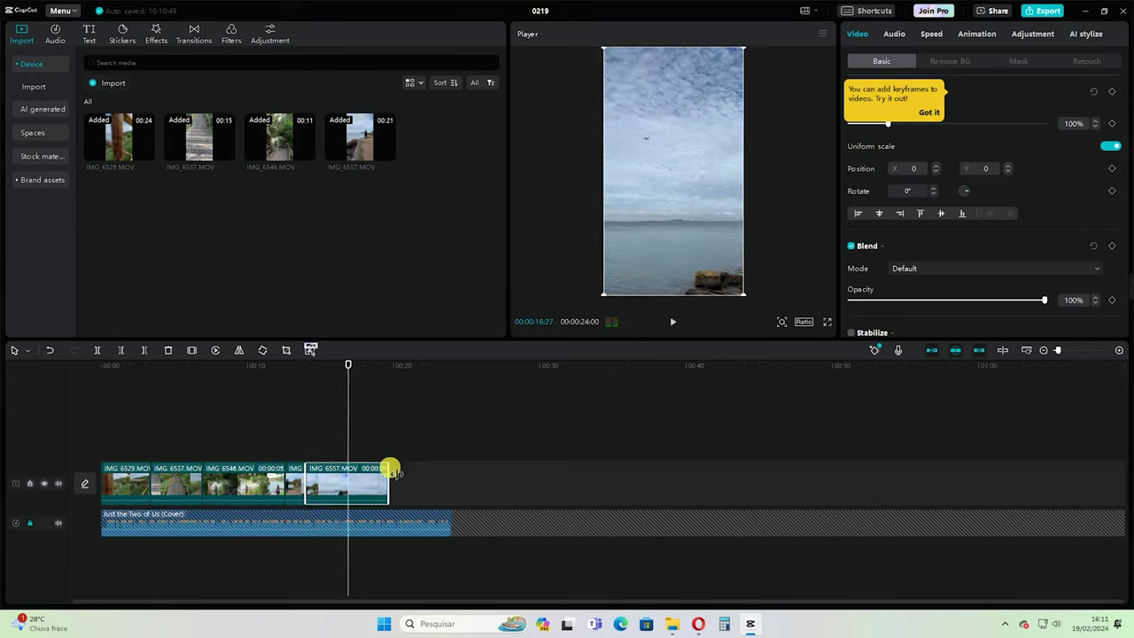
pyautogui.moveTo(350, 370); pyautogui.dragTo(347, 362)
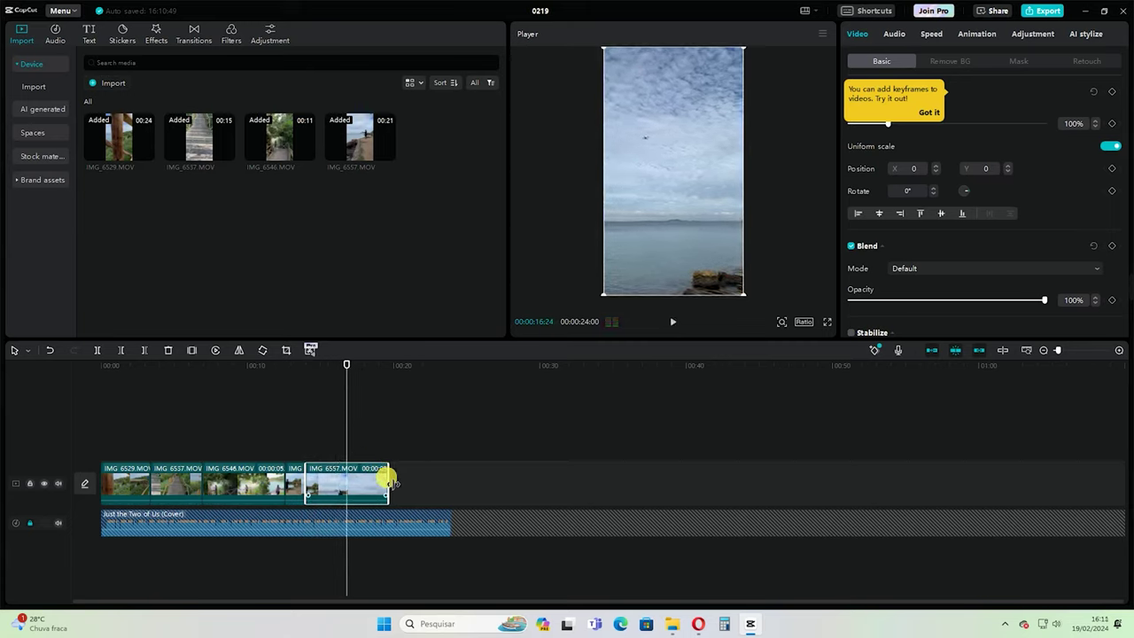
pyautogui.moveTo(391, 481); pyautogui.dragTo(353, 487)
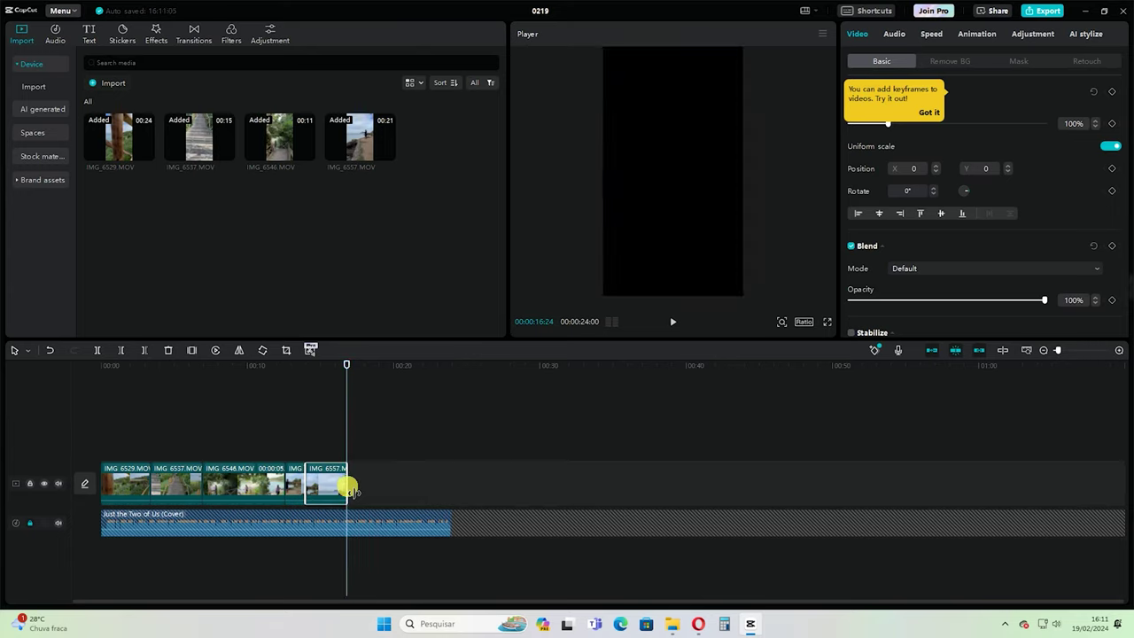
pyautogui.click(108, 84)
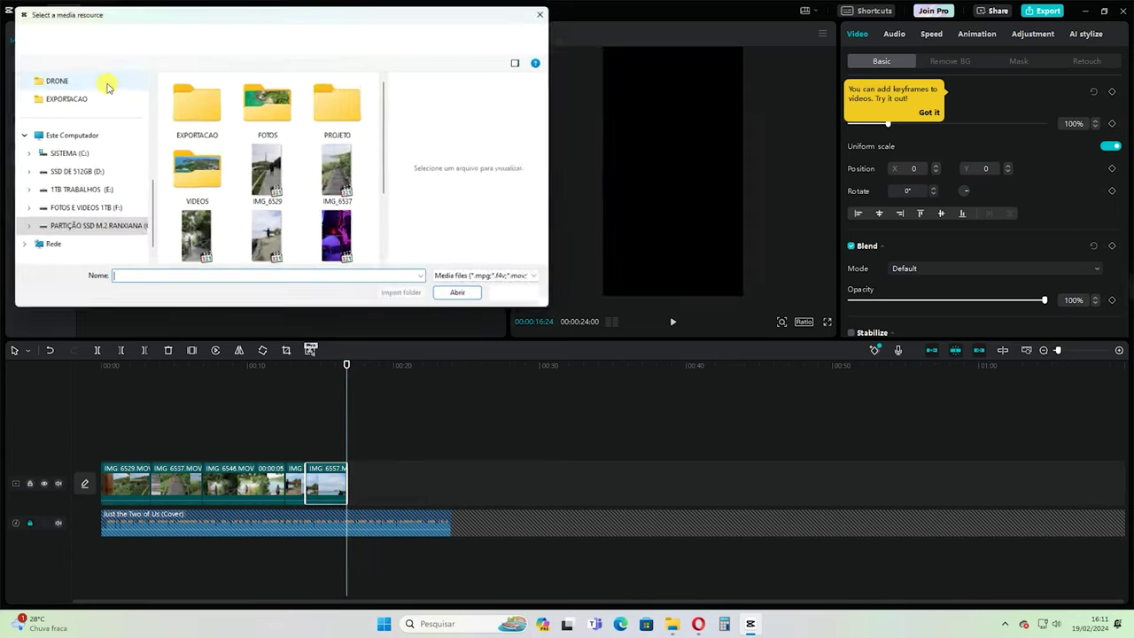
pyautogui.click(206, 180)
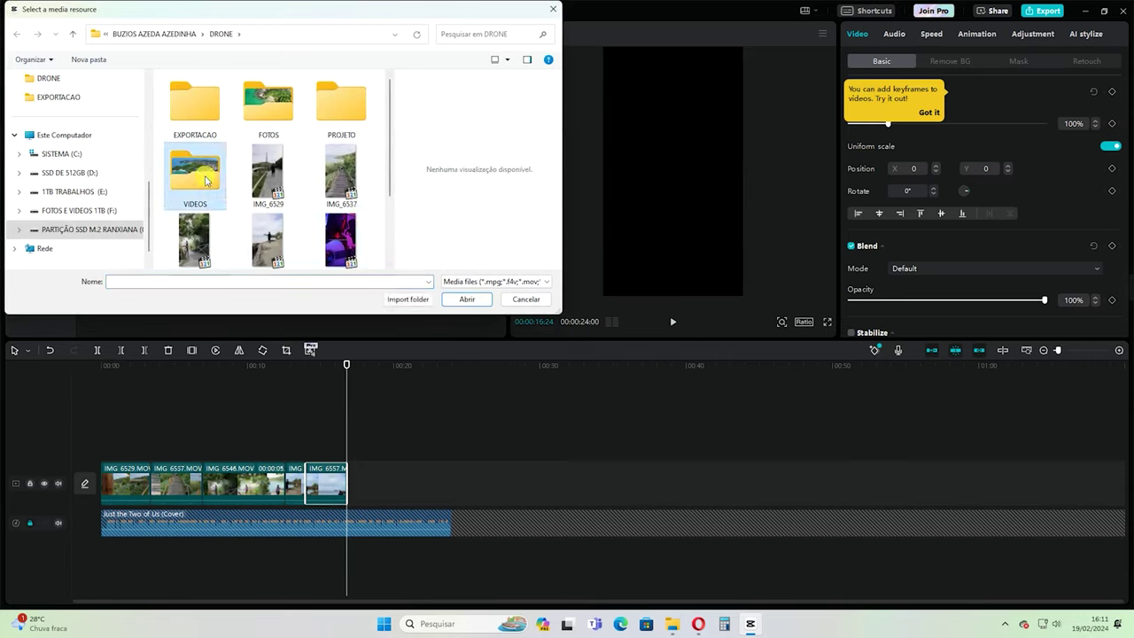
pyautogui.doubleClick(205, 179)
pyautogui.moveTo(391, 148); pyautogui.dragTo(376, 269)
pyautogui.scroll(3, 380, 243)
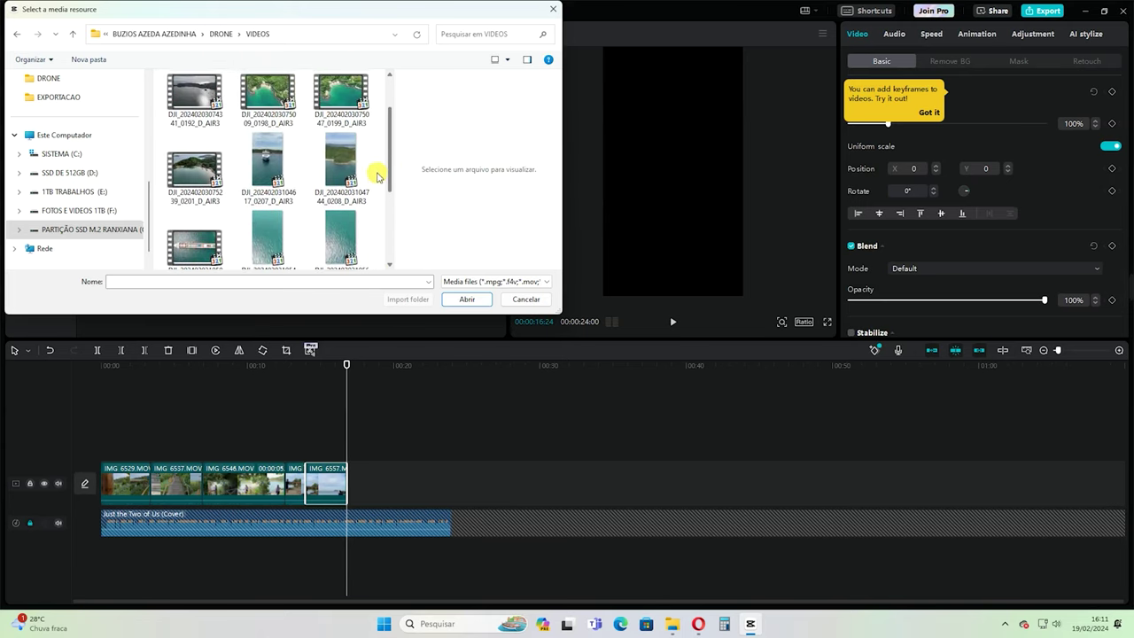
pyautogui.click(268, 135)
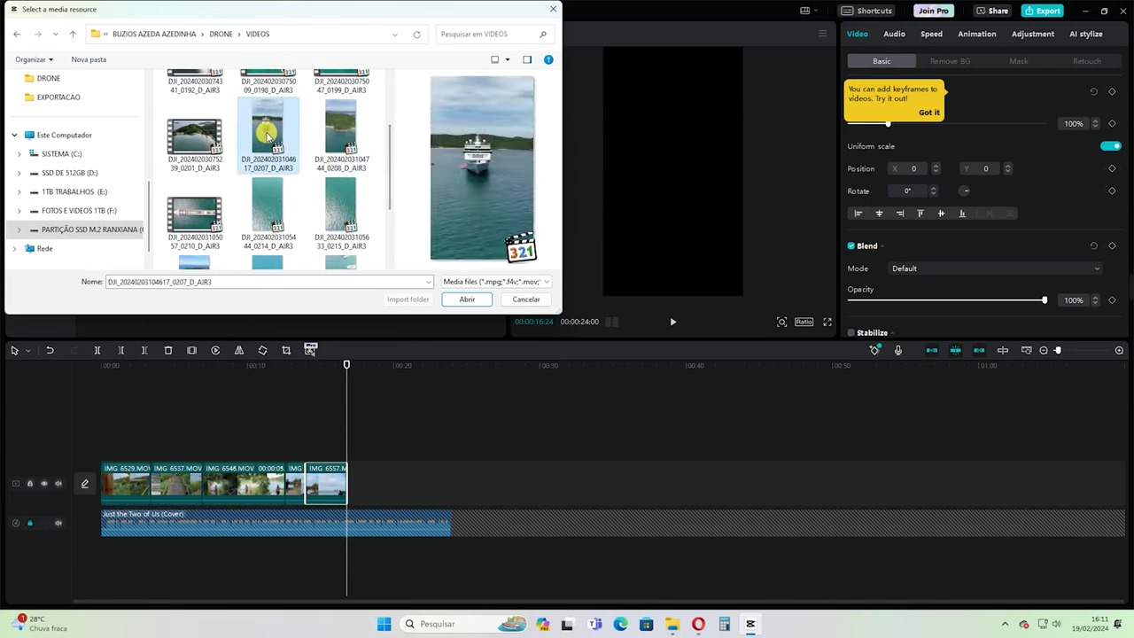
pyautogui.click(479, 299)
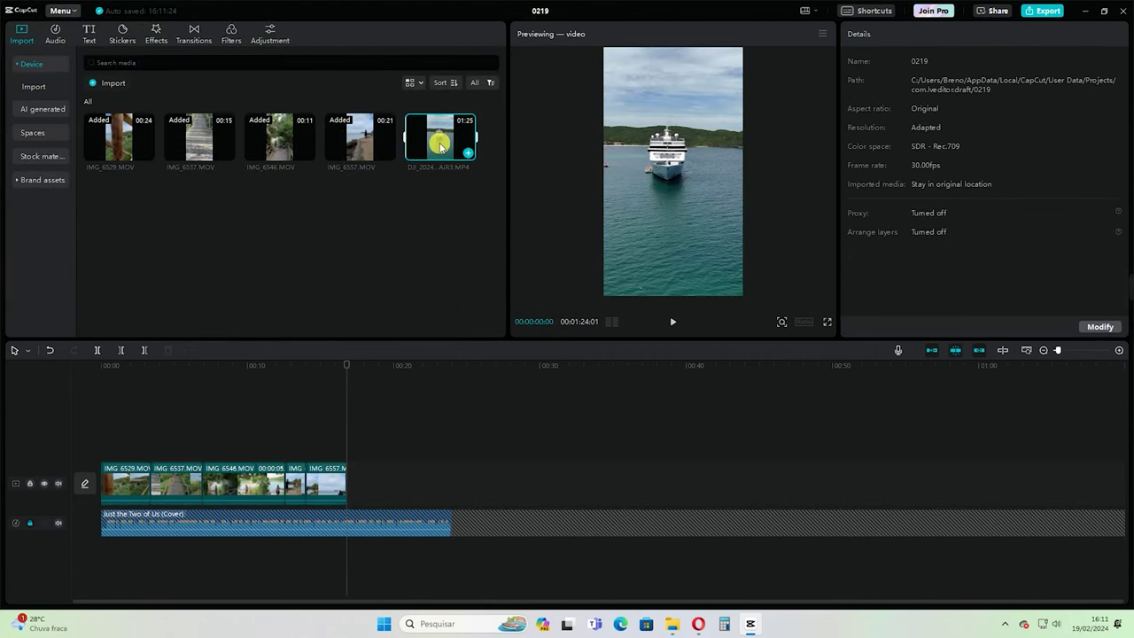
pyautogui.moveTo(440, 145); pyautogui.dragTo(365, 486)
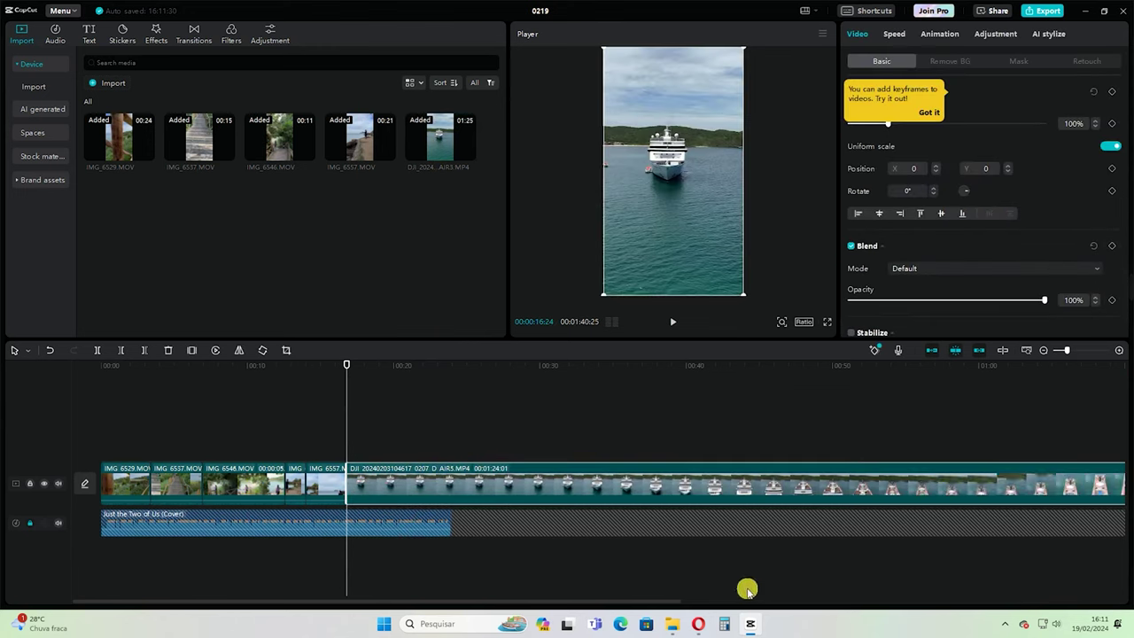
# Trim the beginning of the DJI drone clip so that it lasts 00:01:00:01.
pyautogui.hscroll(10, 676, 594)
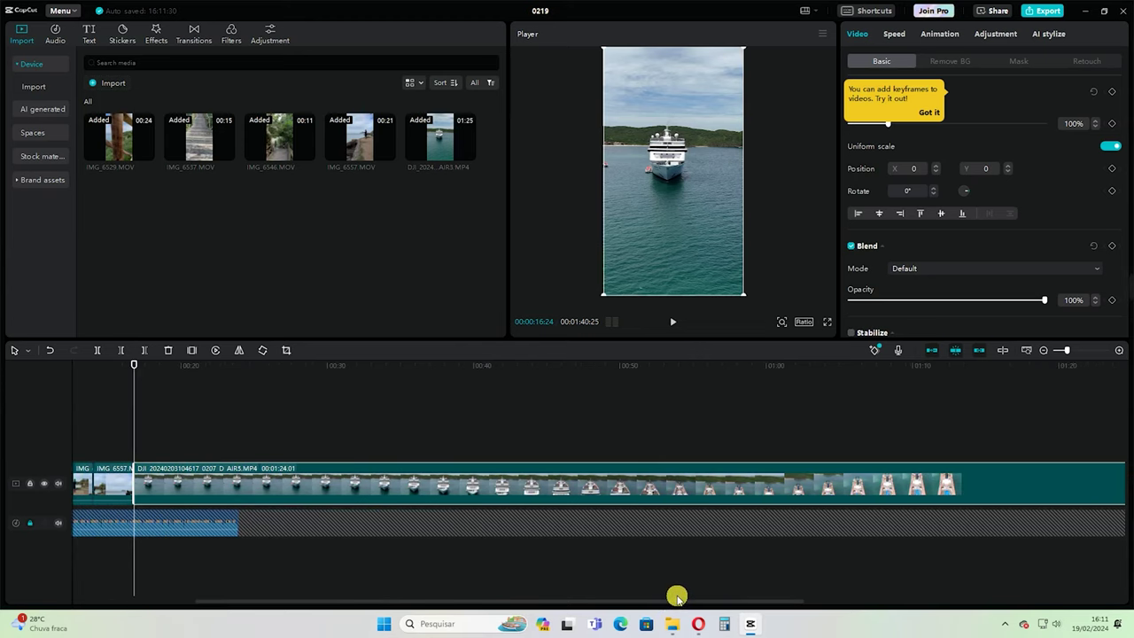
pyautogui.moveTo(578, 601); pyautogui.dragTo(371, 602)
pyautogui.moveTo(279, 366); pyautogui.dragTo(629, 435)
pyautogui.moveTo(281, 483); pyautogui.dragTo(631, 492)
# Play from 00:00:14:17 through the cut into the drone clip and stop at the end of the music.
pyautogui.moveTo(631, 358); pyautogui.dragTo(245, 470)
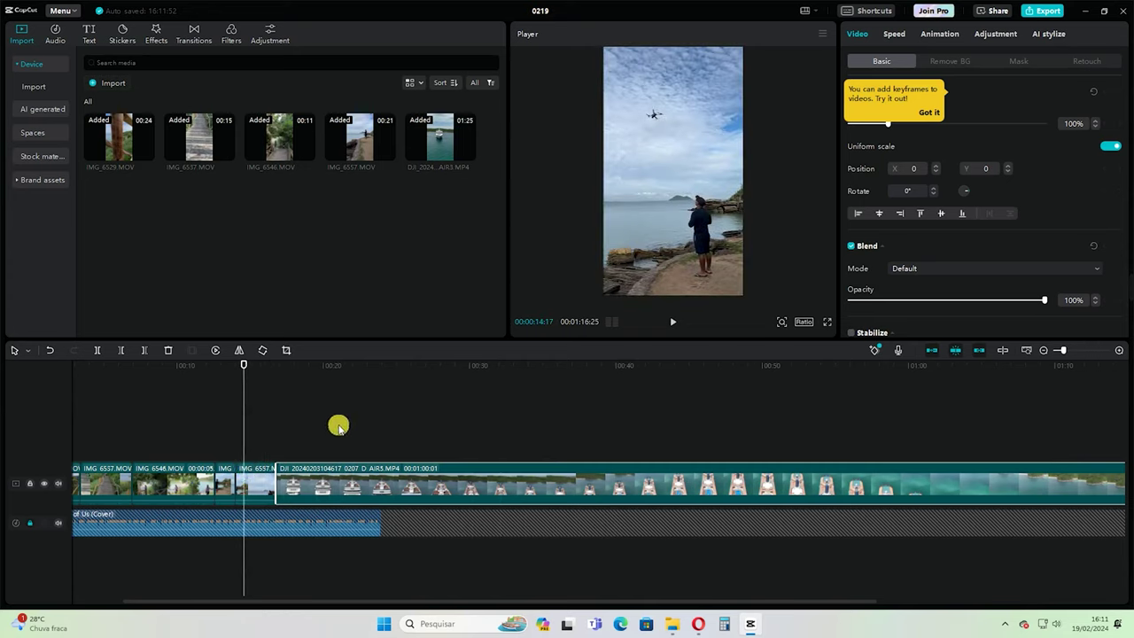
pyautogui.press('space')
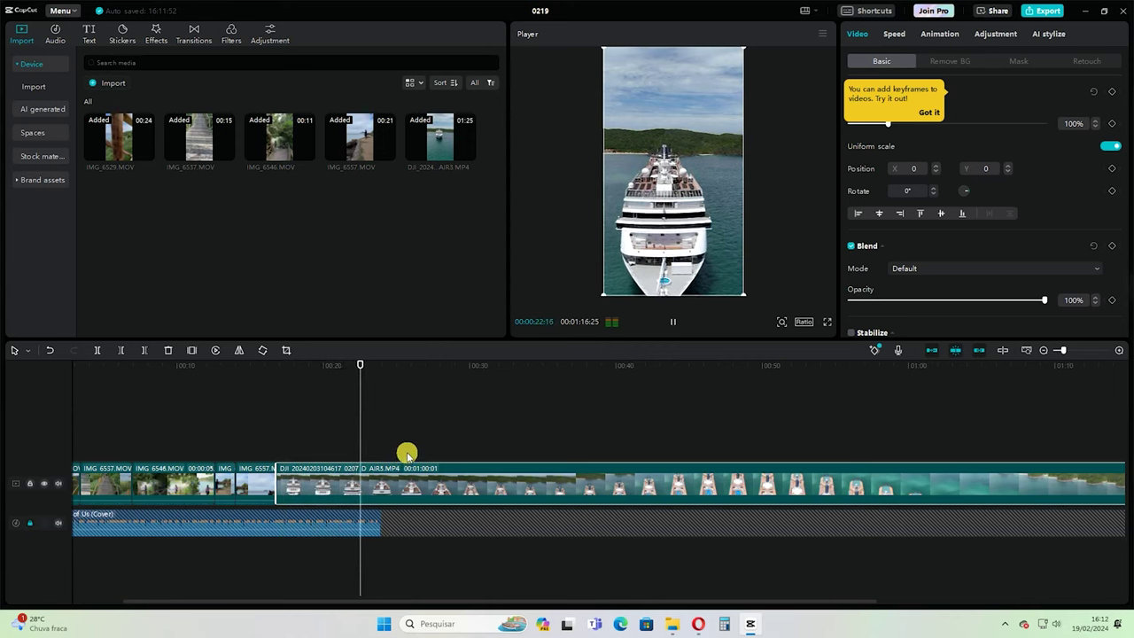
pyautogui.press('space')
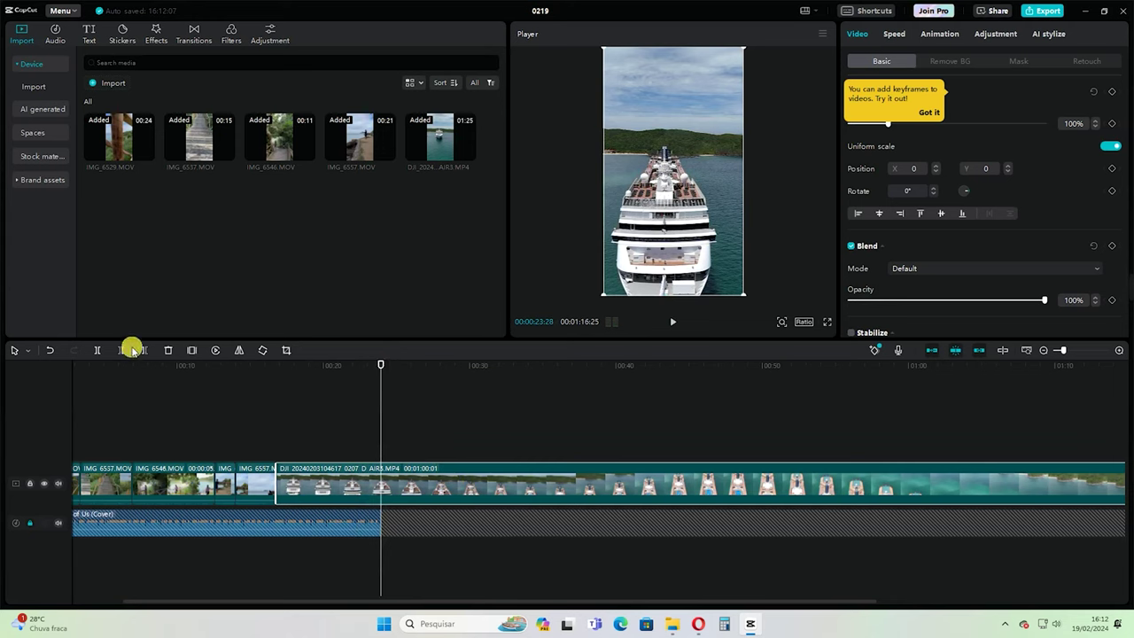
# Split the drone clip at 00:00:23:28, where the music ends, and delete the part after the split.
pyautogui.click(100, 351)
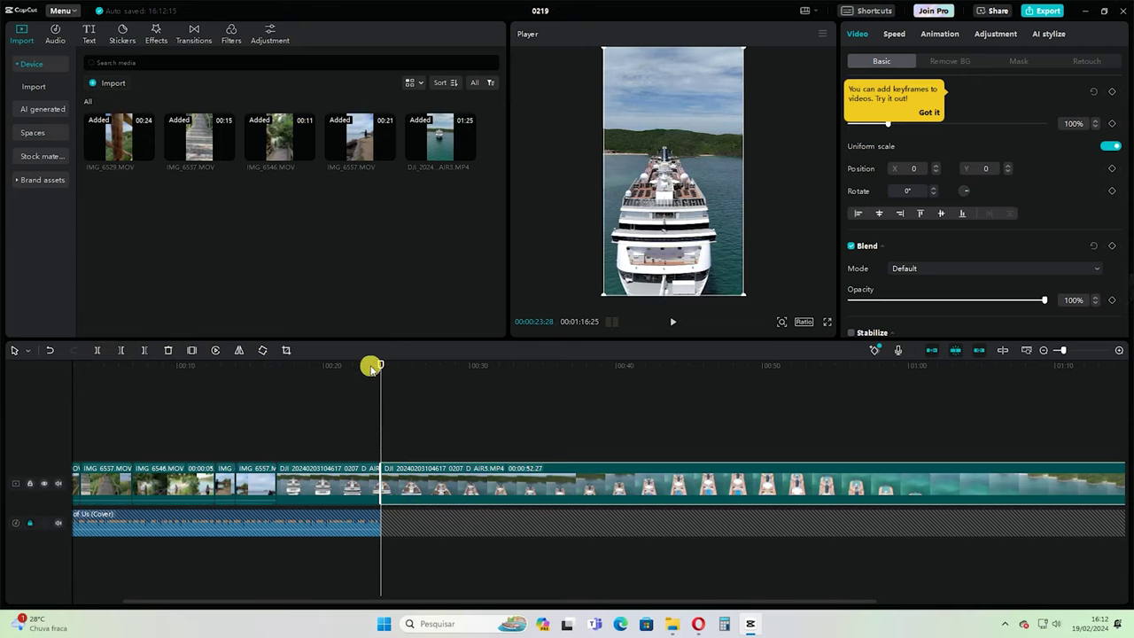
pyautogui.moveTo(382, 364); pyautogui.dragTo(347, 363)
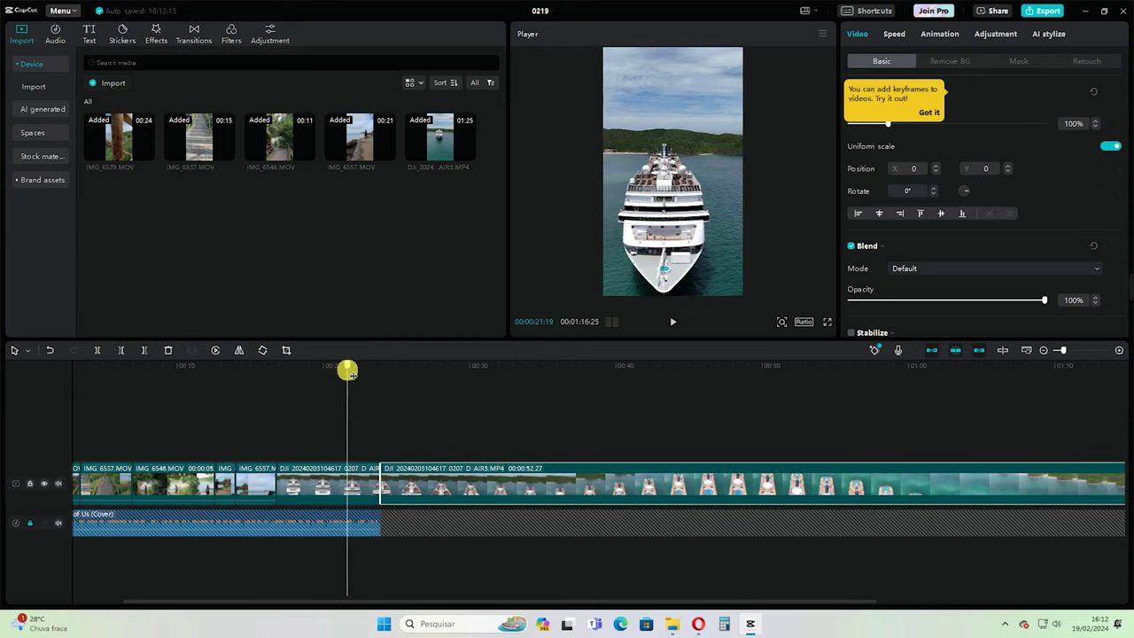
pyautogui.click(362, 490)
pyautogui.click(430, 487)
pyautogui.click(365, 486)
pyautogui.click(405, 488)
pyautogui.press('Delete')
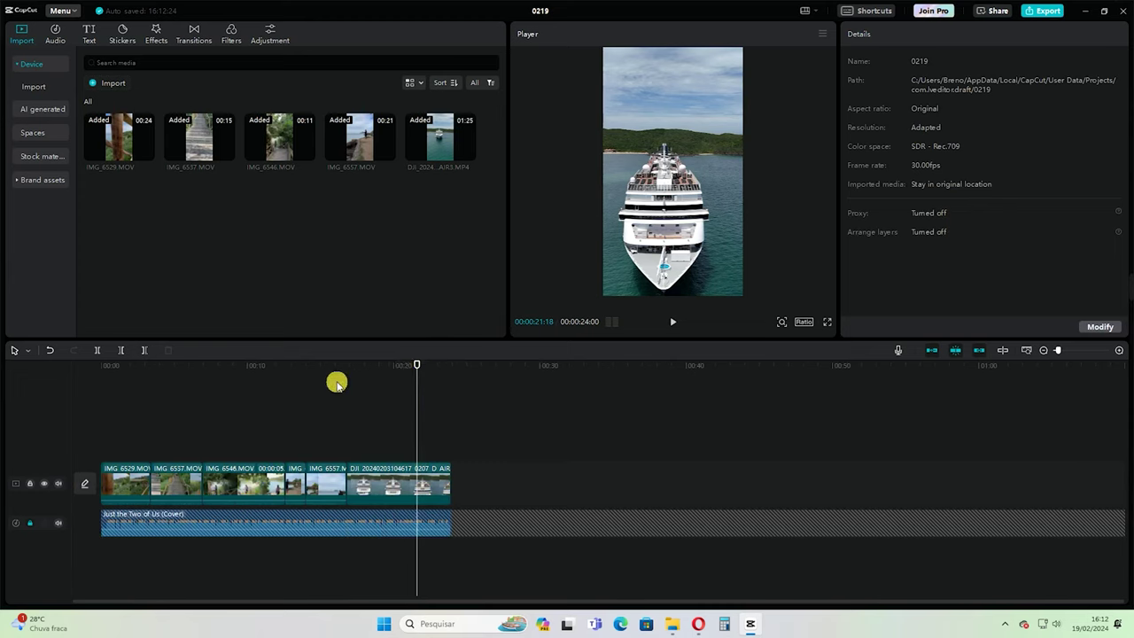
# Browse the transitions and add Floodlight from the Light Effect category between the last IMG_6557 part and the drone clip.
pyautogui.moveTo(419, 365); pyautogui.dragTo(77, 406)
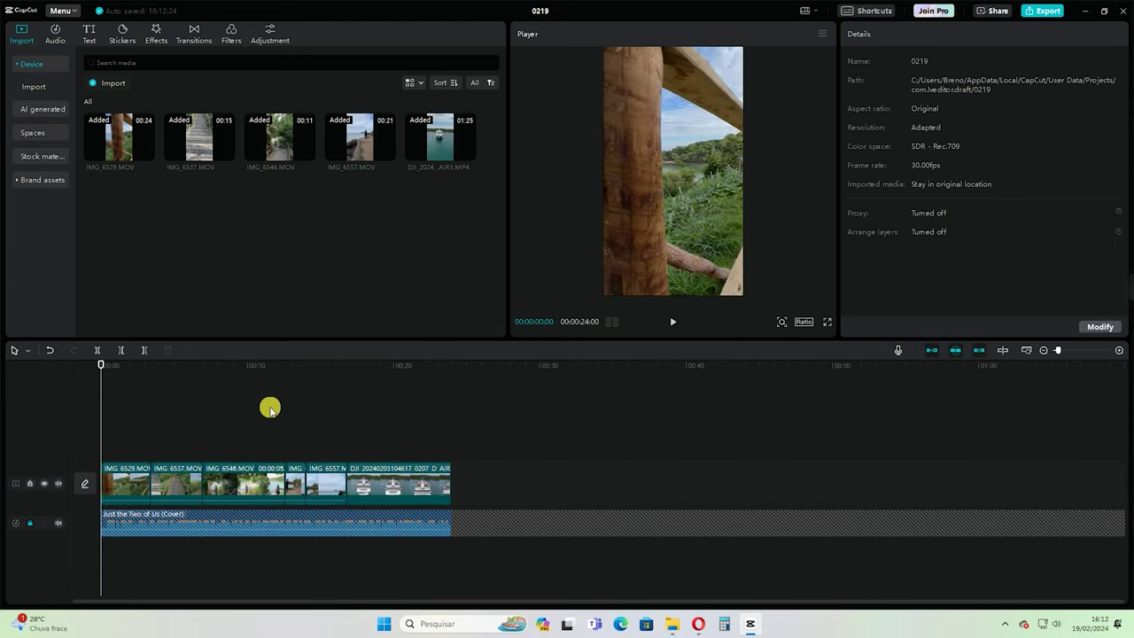
pyautogui.click(131, 479)
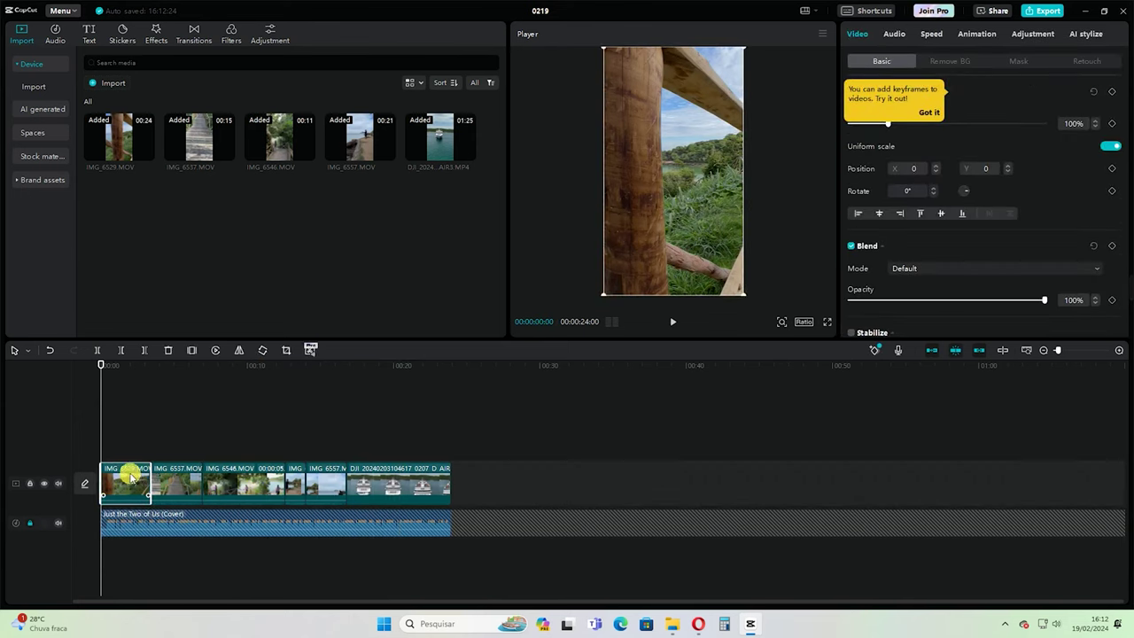
pyautogui.click(199, 38)
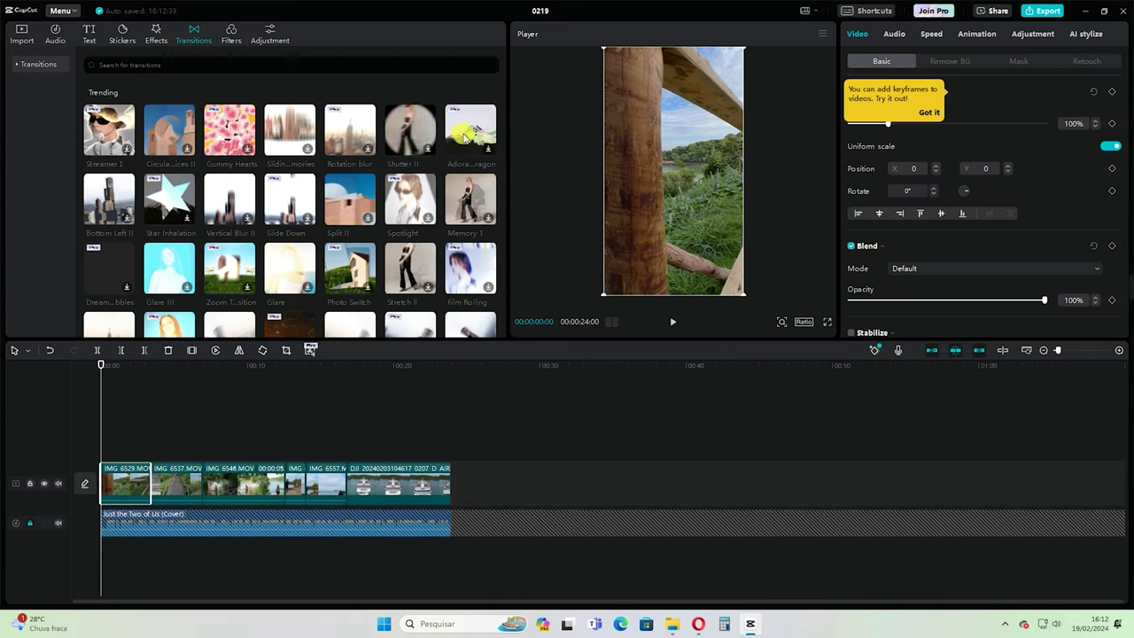
pyautogui.scroll(-1, 291, 204)
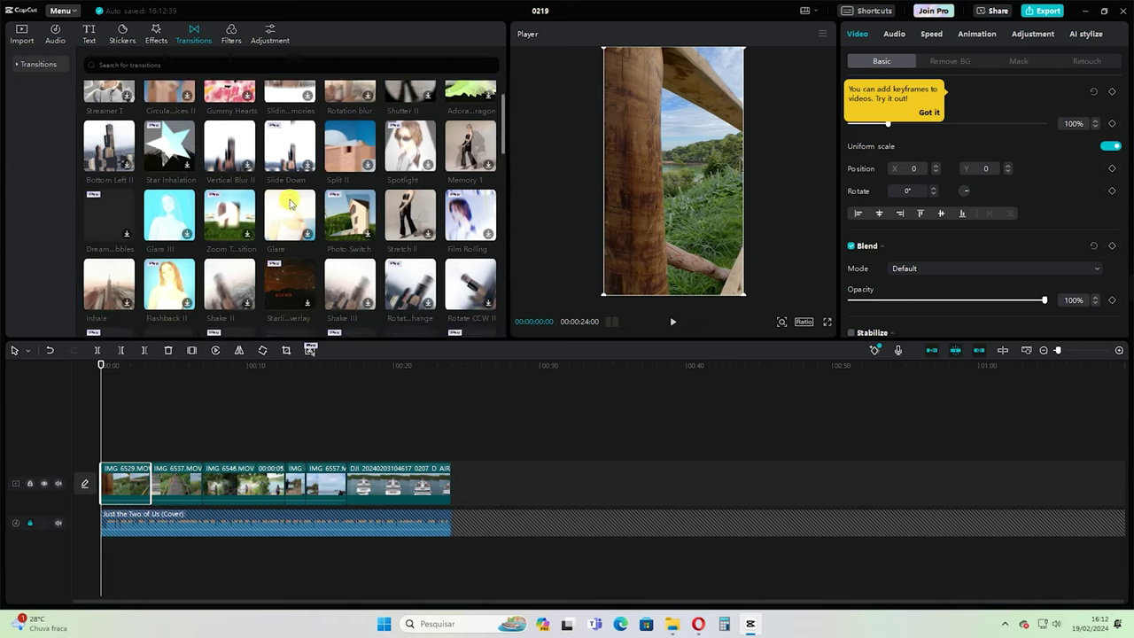
pyautogui.scroll(-1, 290, 204)
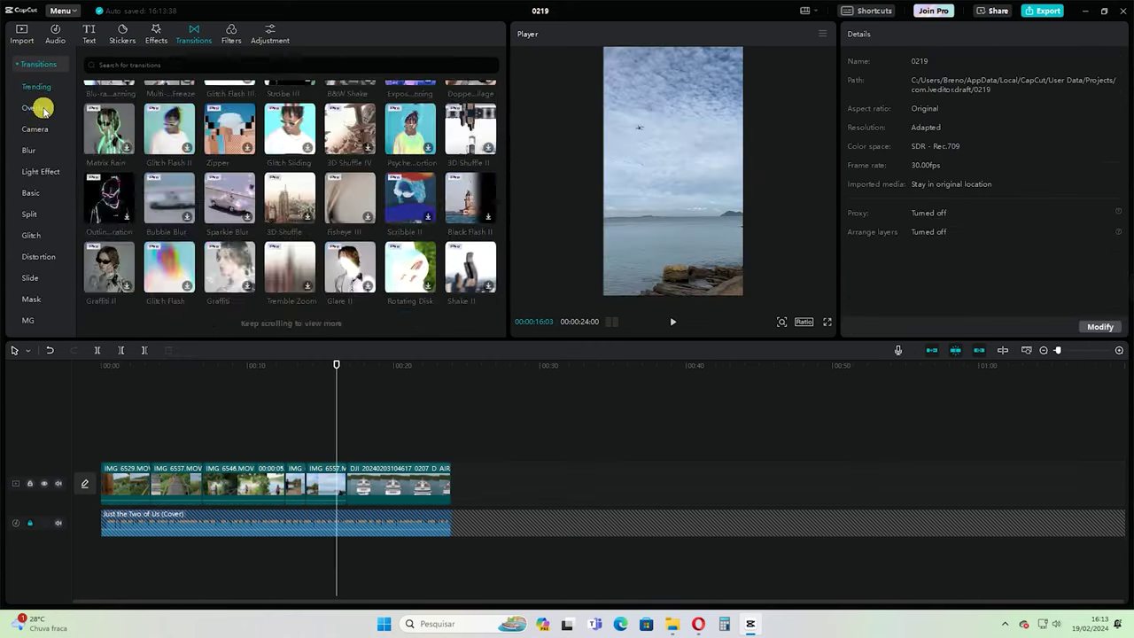
pyautogui.click(41, 108)
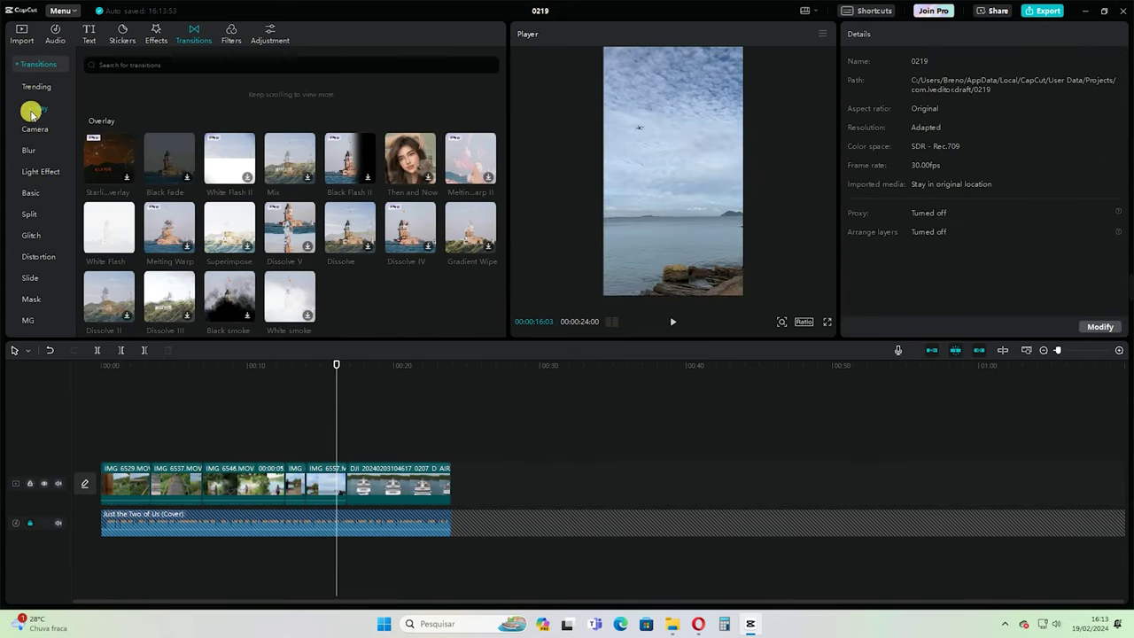
pyautogui.click(45, 175)
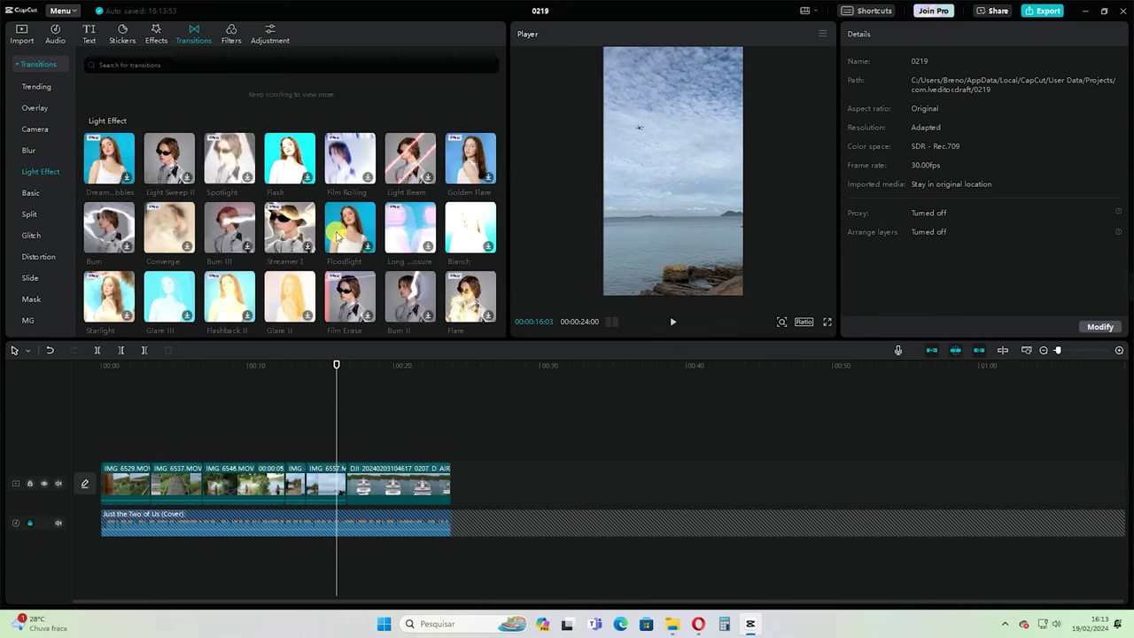
pyautogui.moveTo(352, 238); pyautogui.dragTo(370, 550)
pyautogui.click(344, 485)
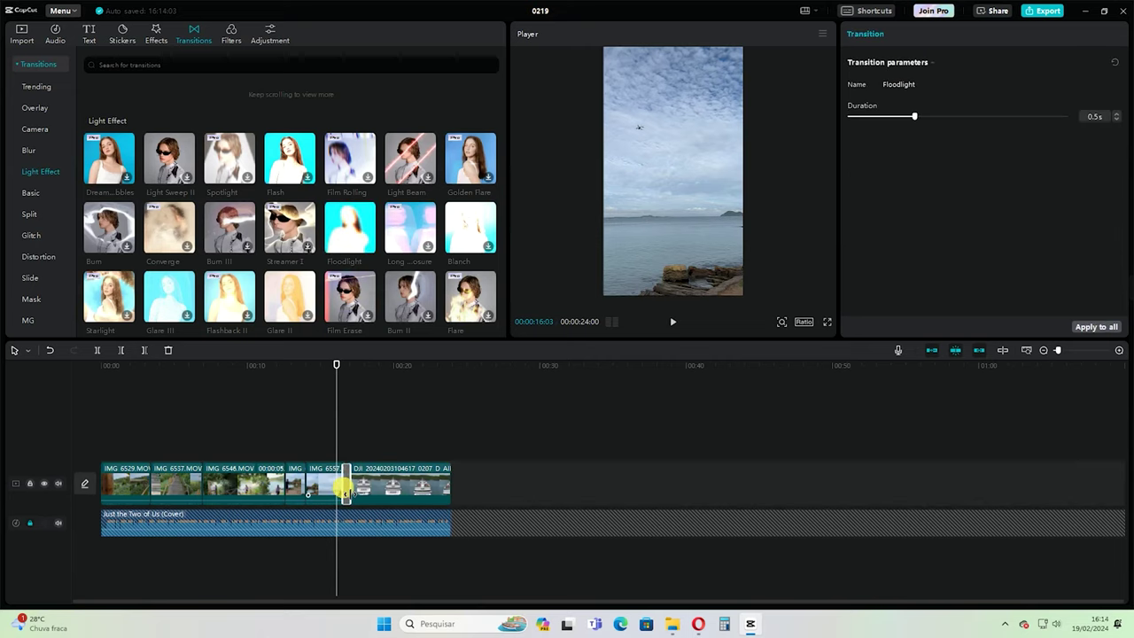
# Play the Floodlight transition between IMG_6557 and the drone clip twice, starting shortly before it.
pyautogui.moveTo(336, 365); pyautogui.dragTo(308, 378)
pyautogui.press('space')
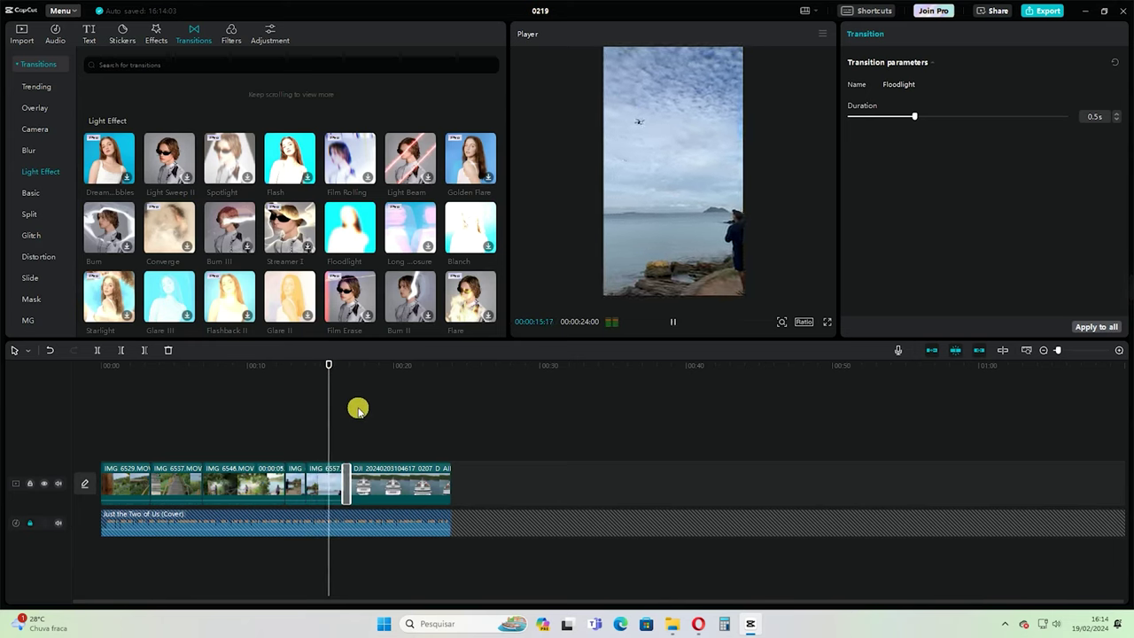
pyautogui.press('space')
pyautogui.moveTo(360, 365); pyautogui.dragTo(338, 366)
pyautogui.press('space')
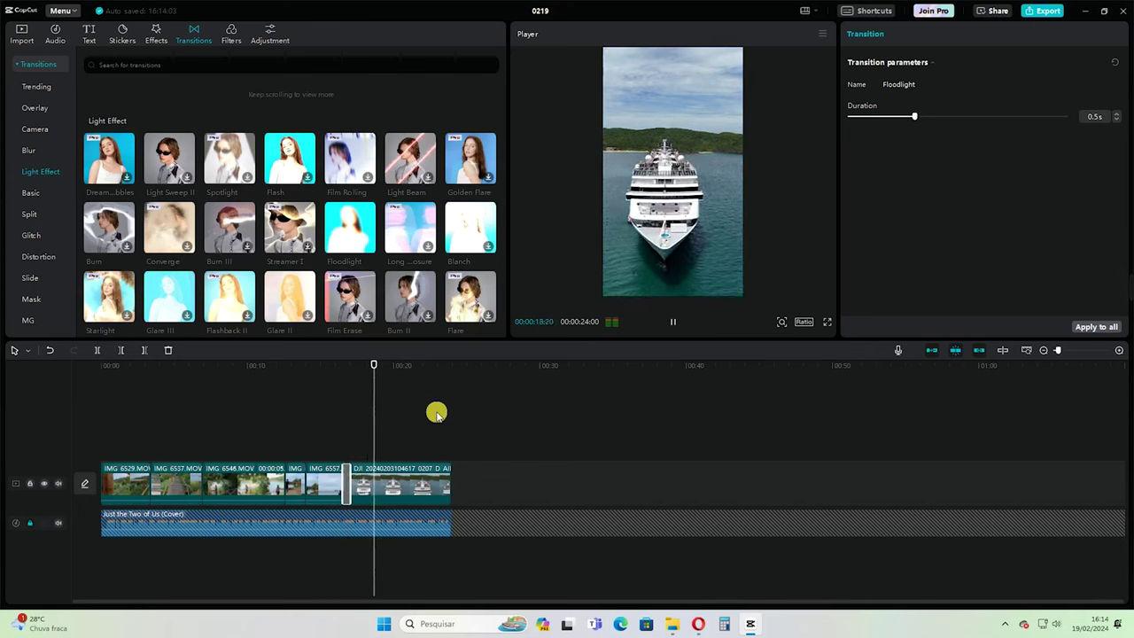
# Select the drone clip and try changing its blend opacity.
pyautogui.click(420, 479)
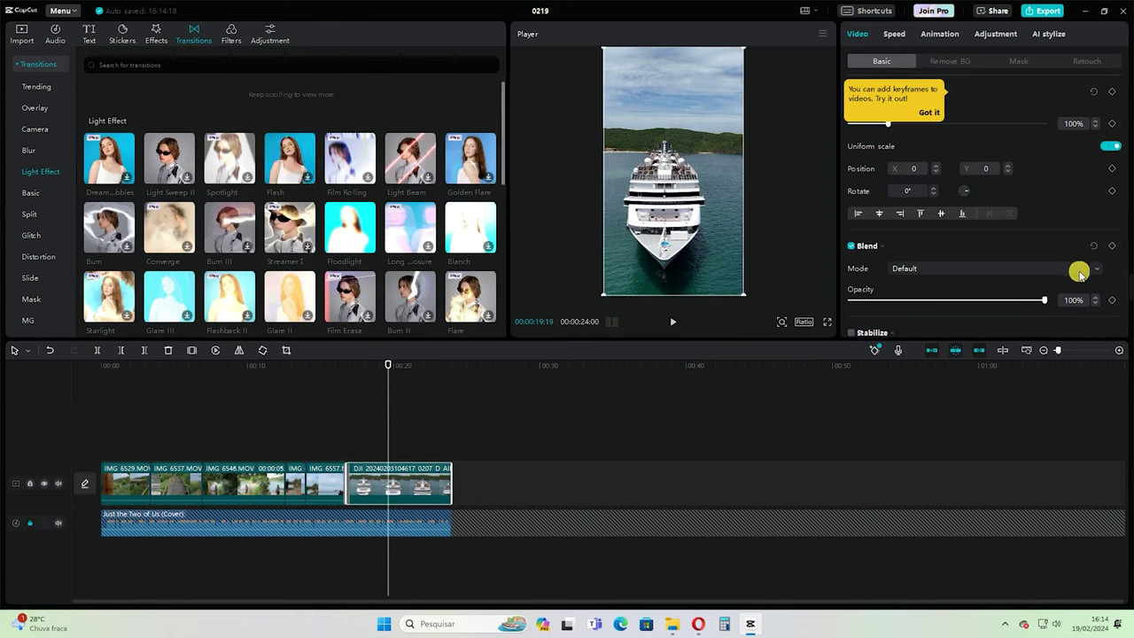
pyautogui.moveTo(1045, 299)
pyautogui.mouseDown()
pyautogui.moveTo(916, 310)
pyautogui.moveTo(1060, 287)
pyautogui.mouseUp()
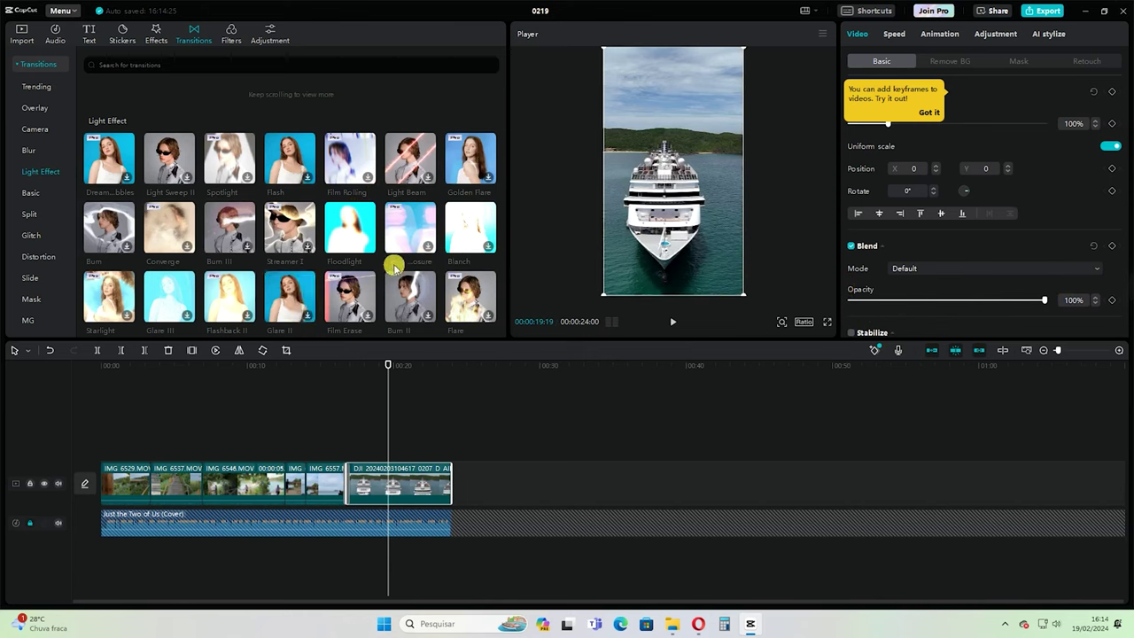
# Move the playhead to 00:00:01:28 in IMG_6529, add a custom adjustment layer, and stretch it from the start to the end of all clips.
pyautogui.moveTo(388, 364); pyautogui.dragTo(130, 410)
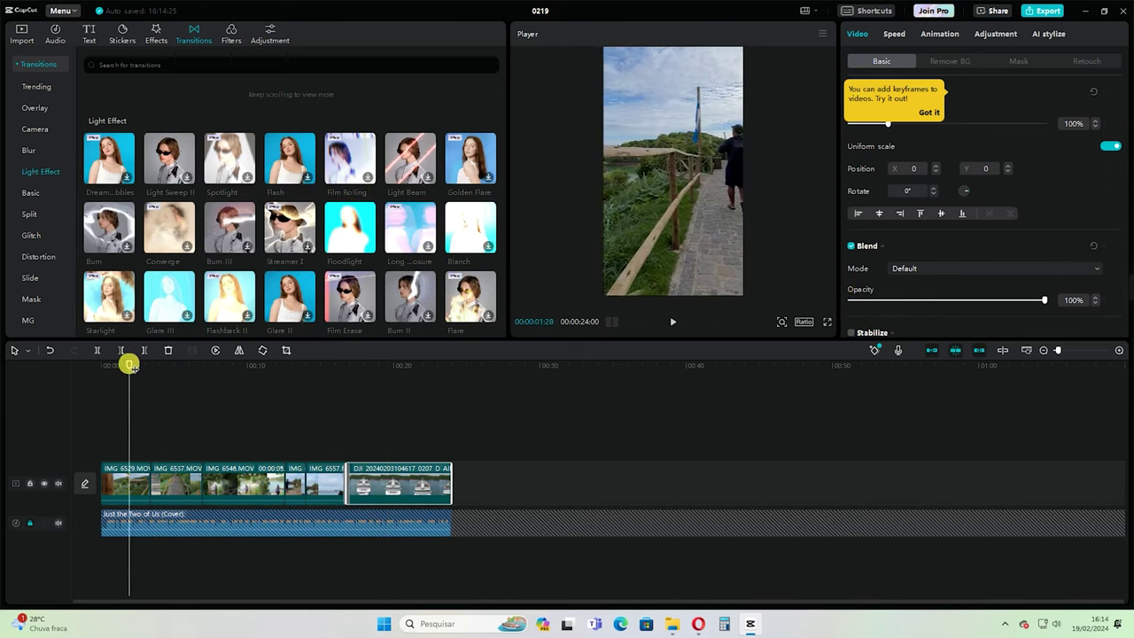
pyautogui.click(127, 483)
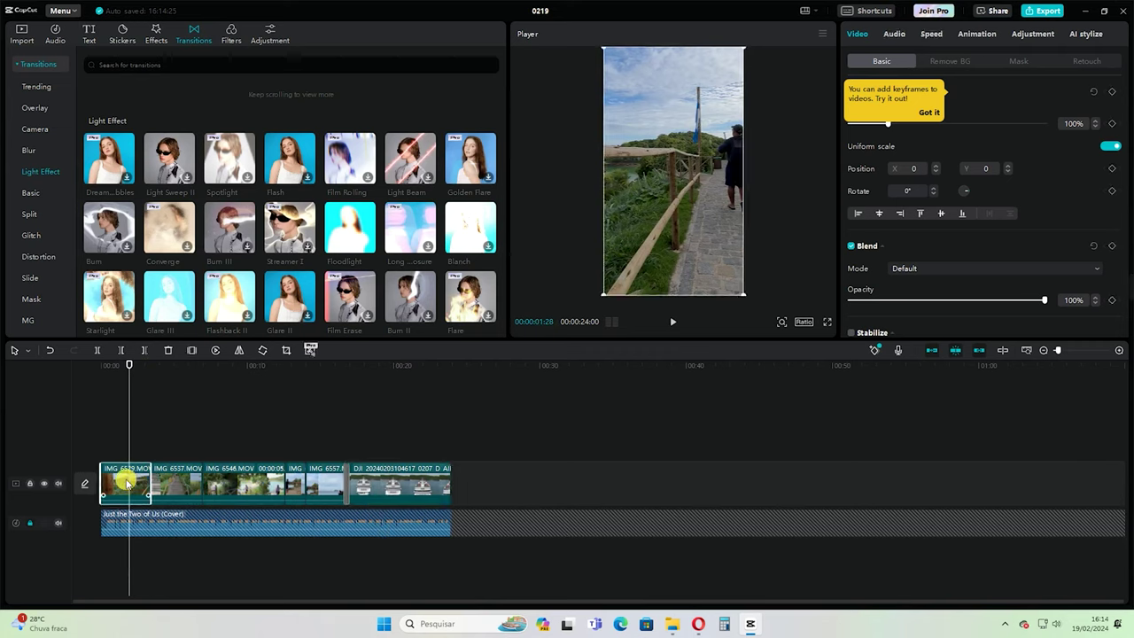
pyautogui.click(269, 33)
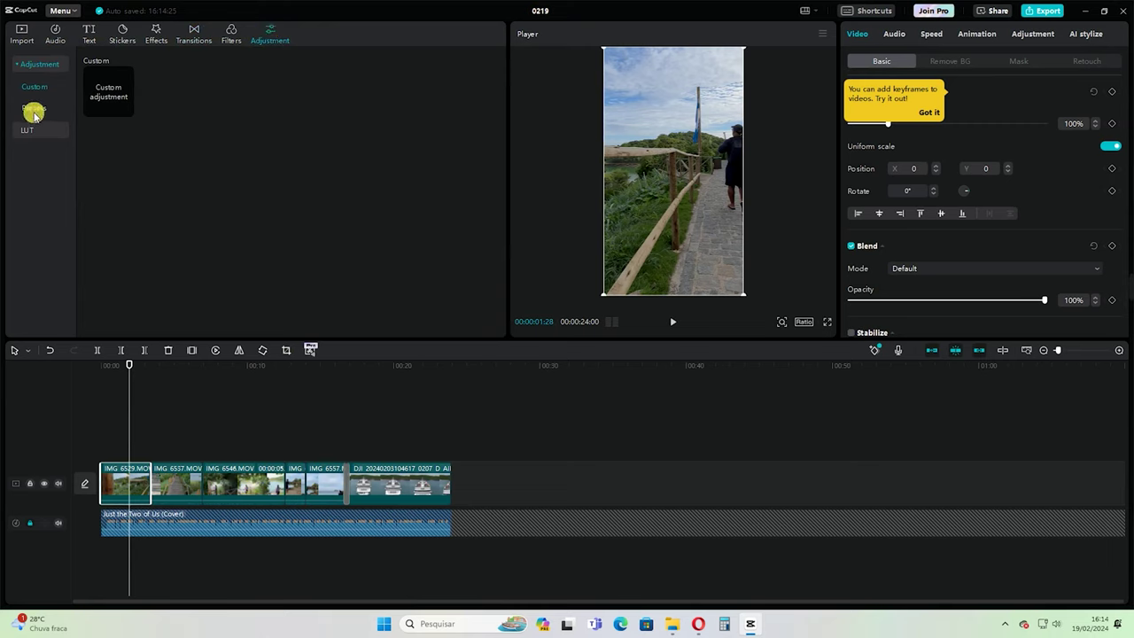
pyautogui.click(34, 109)
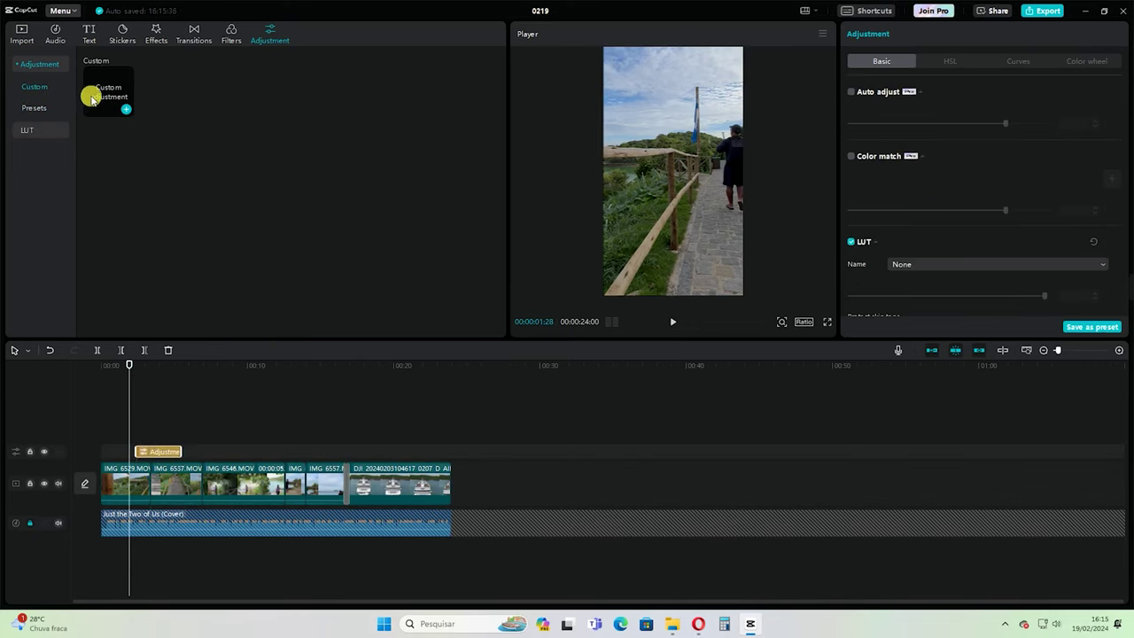
pyautogui.click(36, 66)
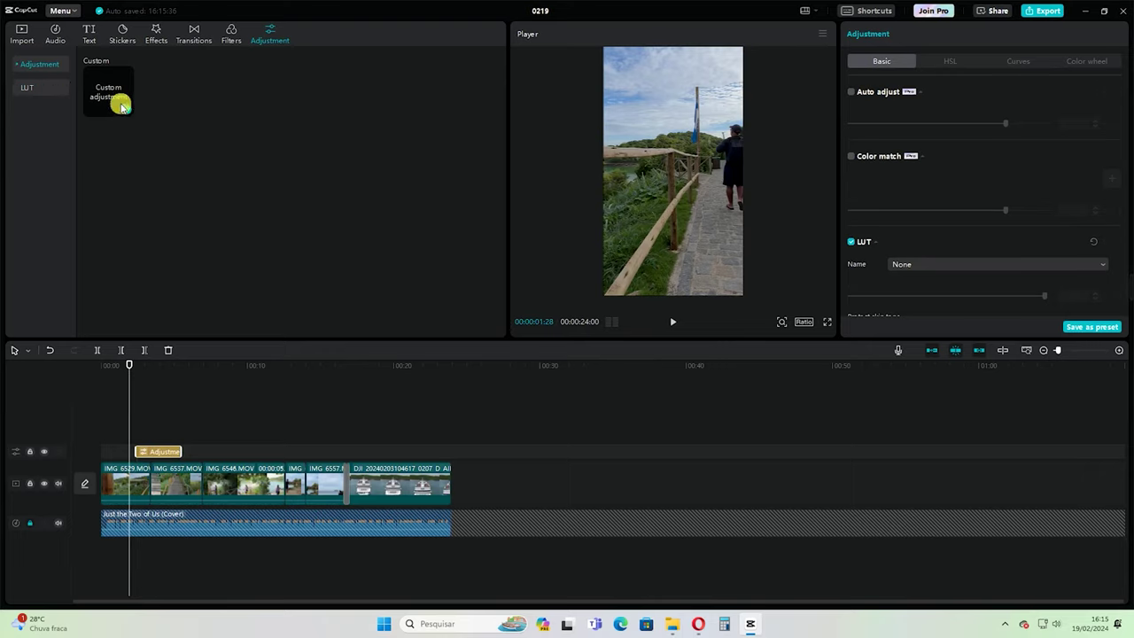
pyautogui.moveTo(161, 454); pyautogui.dragTo(452, 457)
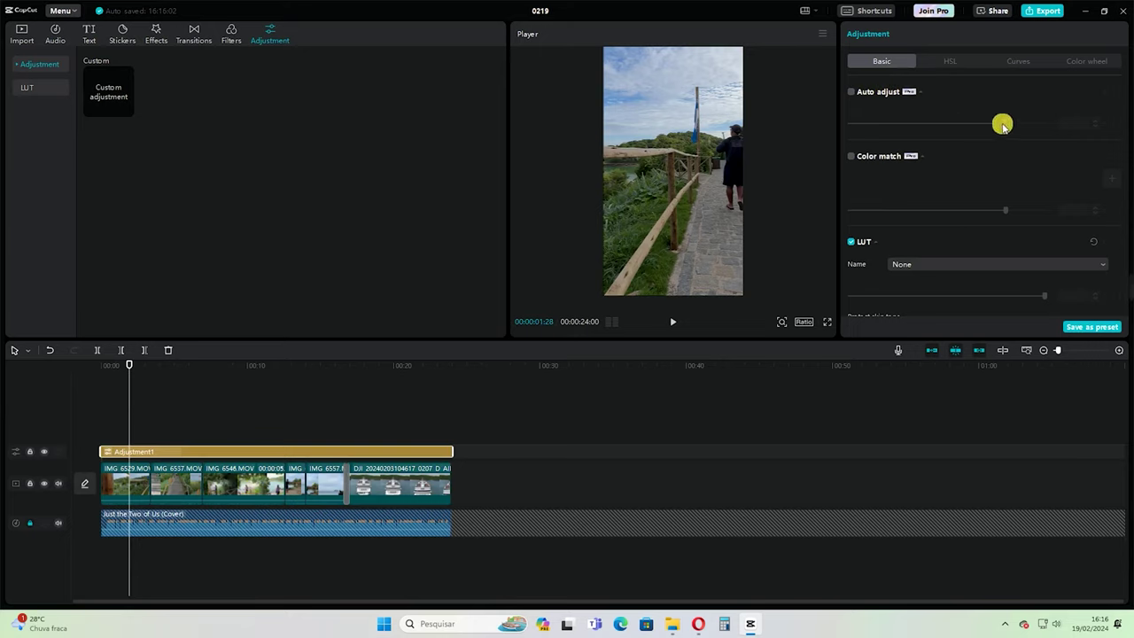
# Look through the adjustment layer's parameters and try out its Temp, Tint and Saturation values.
pyautogui.scroll(-10, 981, 124)
pyautogui.scroll(10, 983, 123)
pyautogui.scroll(-1, 1085, 131)
pyautogui.moveTo(1119, 124); pyautogui.dragTo(1128, 197)
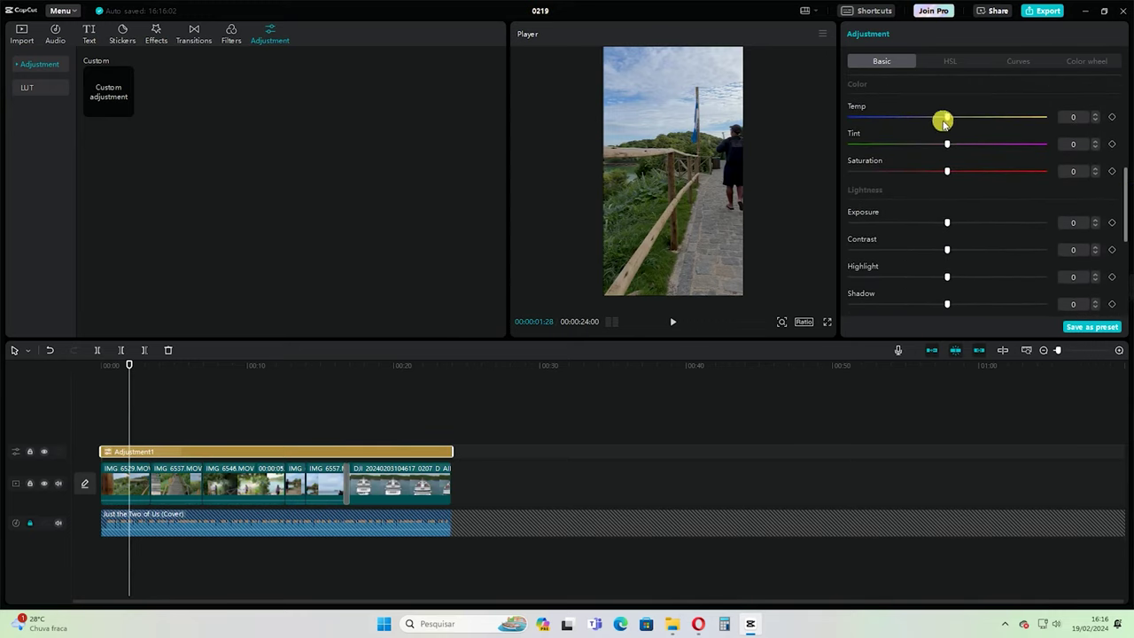
pyautogui.moveTo(949, 116)
pyautogui.mouseDown()
pyautogui.moveTo(972, 116)
pyautogui.moveTo(930, 117)
pyautogui.moveTo(1014, 122)
pyautogui.moveTo(914, 121)
pyautogui.moveTo(949, 127)
pyautogui.mouseUp()
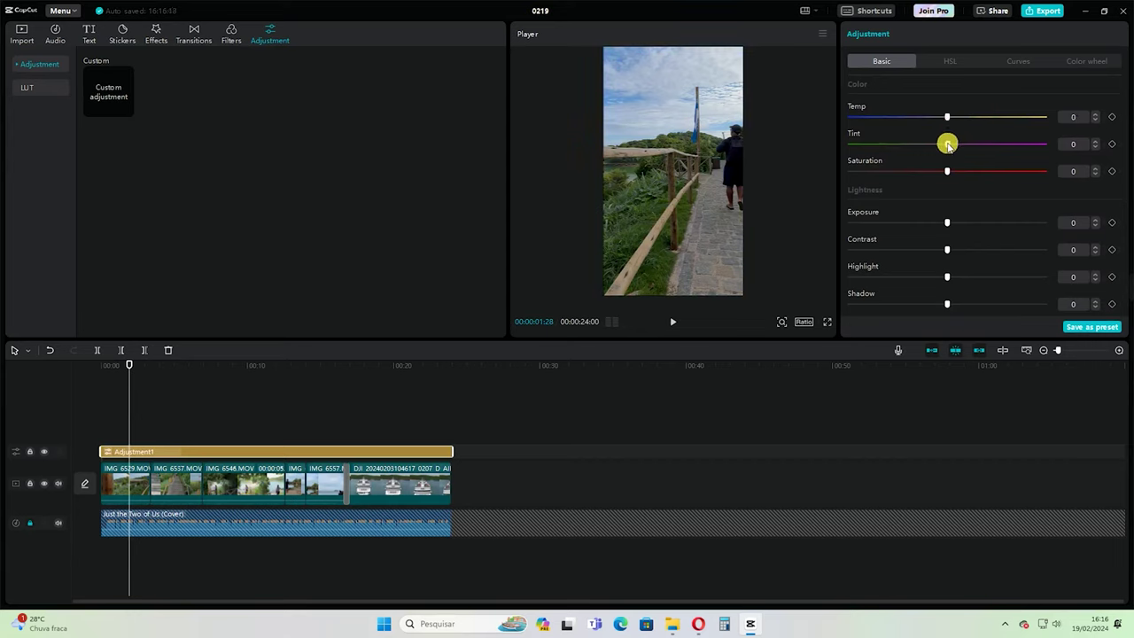
pyautogui.moveTo(963, 146); pyautogui.dragTo(941, 176)
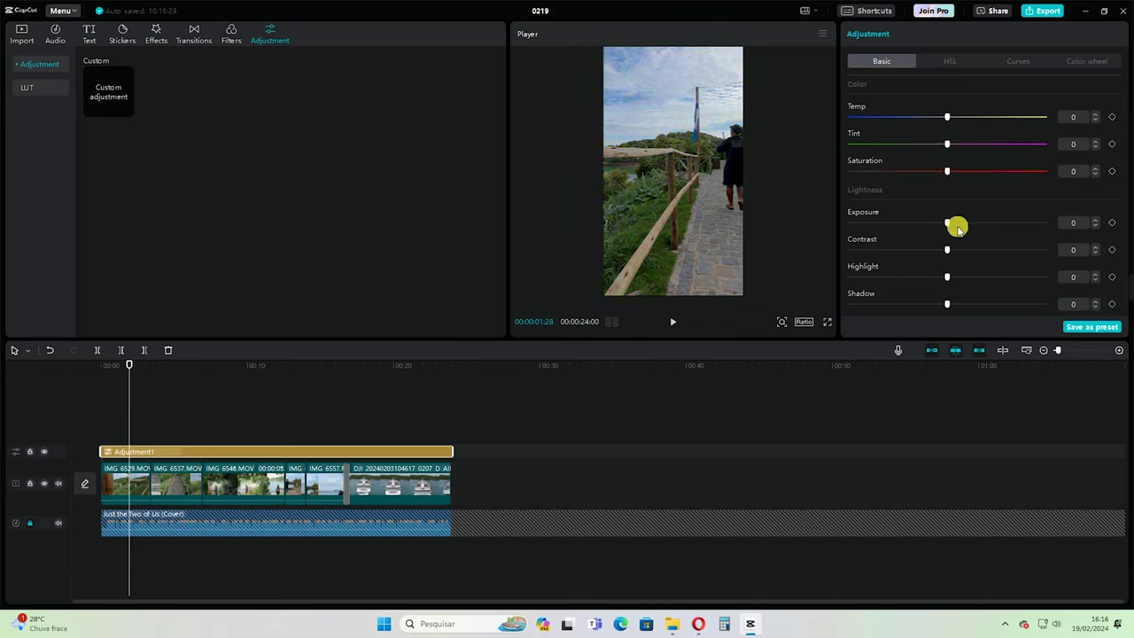
# Set the adjustment layer's Exposure to 4, Contrast to 3, Highlight to -9 and Shadow to 22.
pyautogui.moveTo(948, 224); pyautogui.dragTo(957, 225)
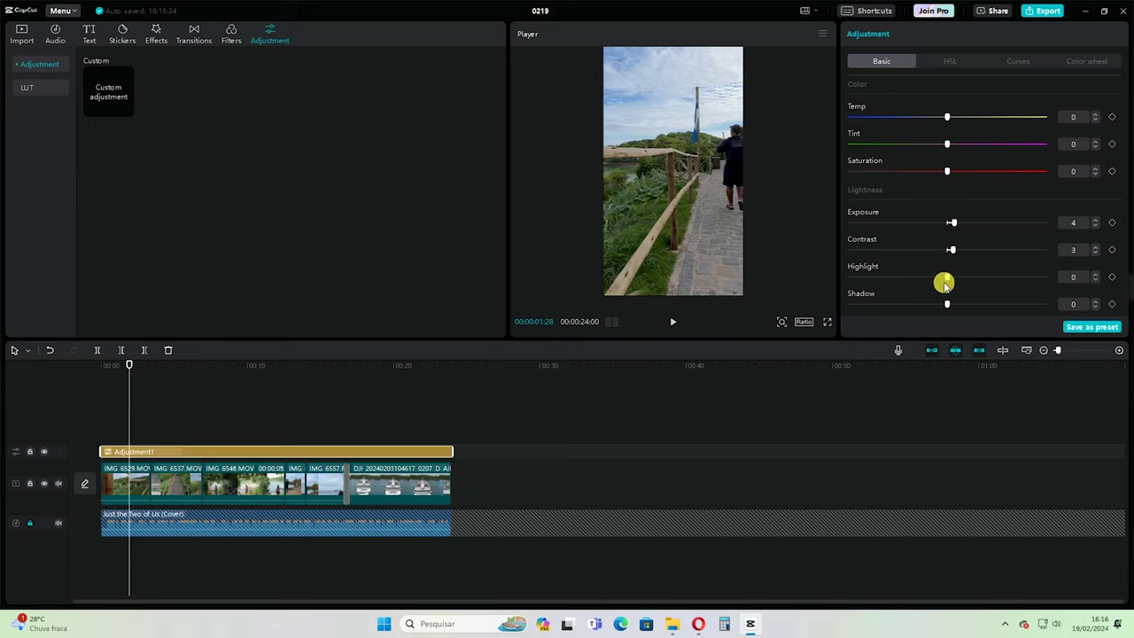
pyautogui.moveTo(947, 277); pyautogui.dragTo(918, 274)
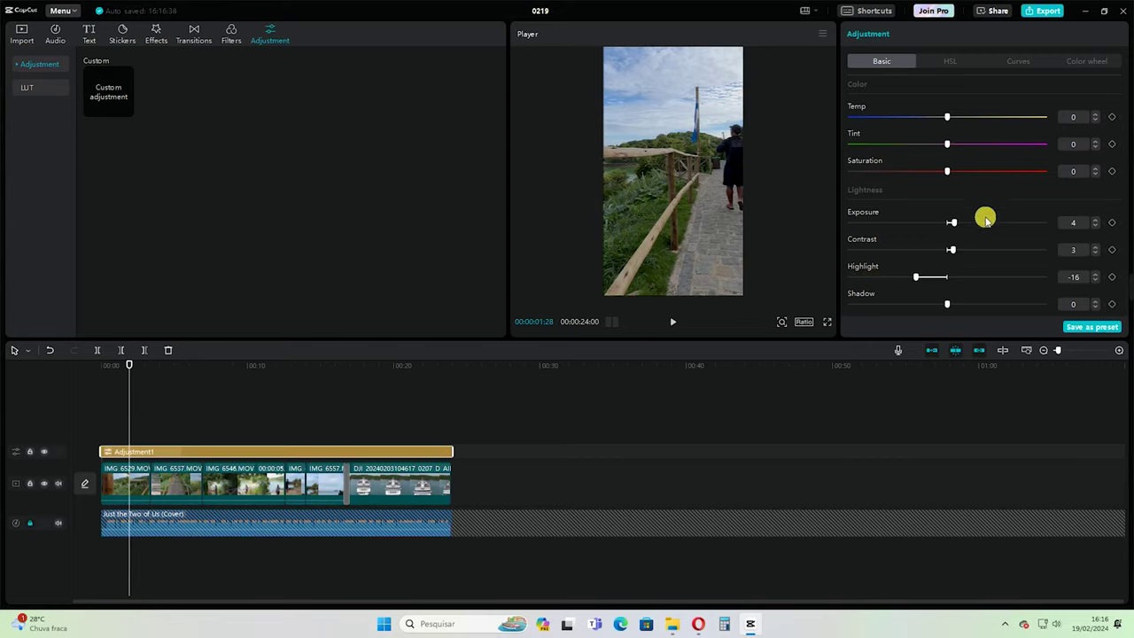
pyautogui.moveTo(949, 304); pyautogui.dragTo(981, 305)
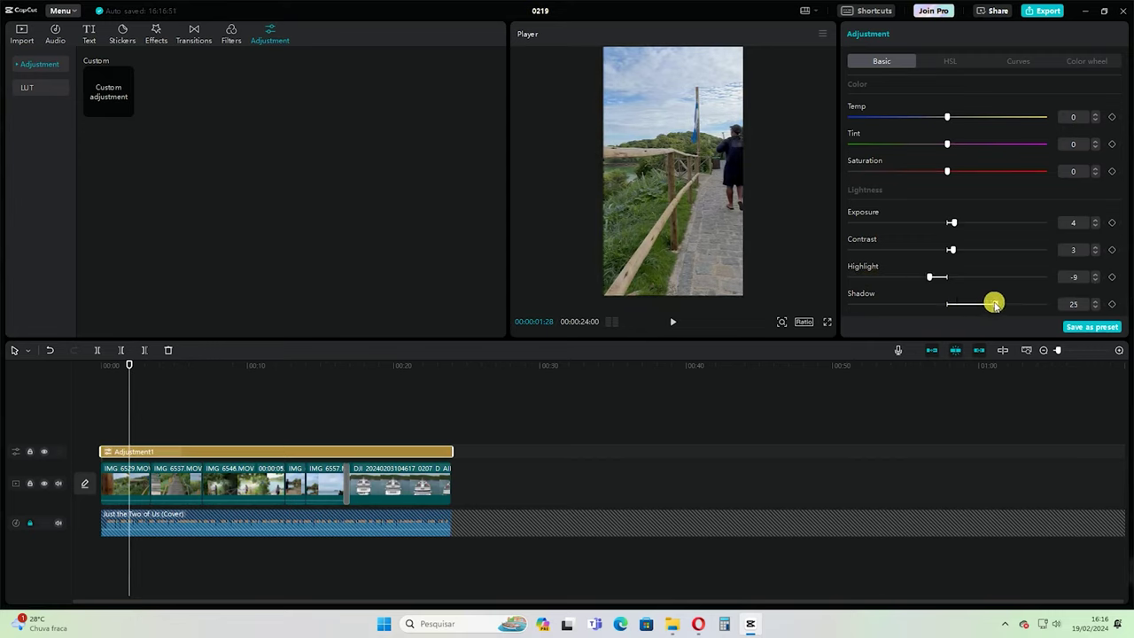
pyautogui.scroll(-3, 1124, 266)
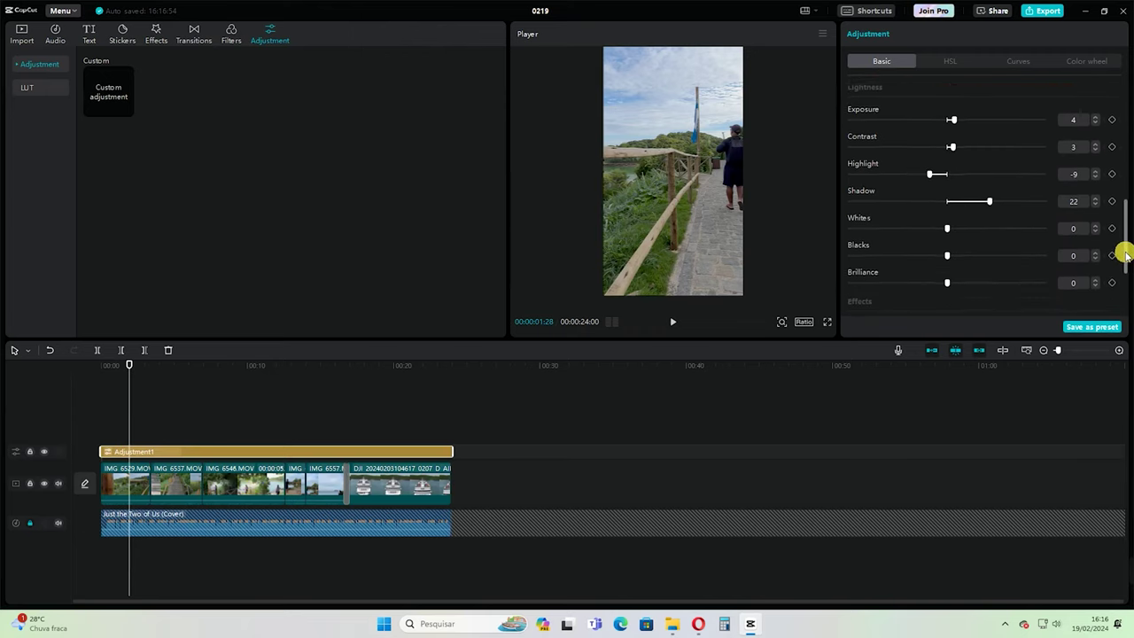